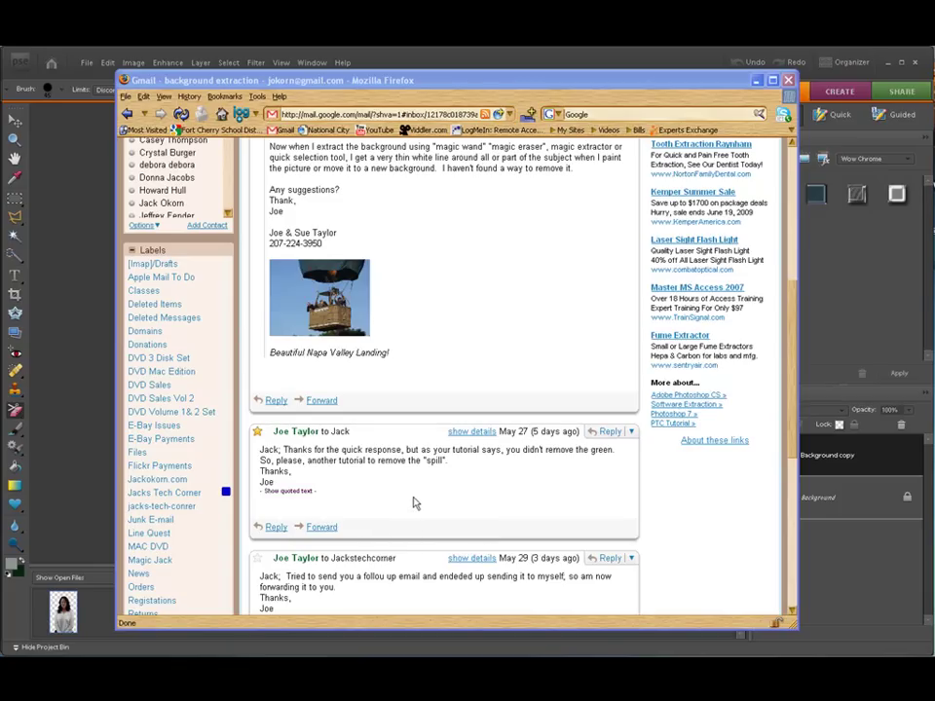
- Read the email about removing green spill, switch to Photoshop Elements, and compare the cutout with the original Background layer
{"action": "scroll", "coordinate": [418, 492], "scroll_direction": "down", "scroll_amount": 2}
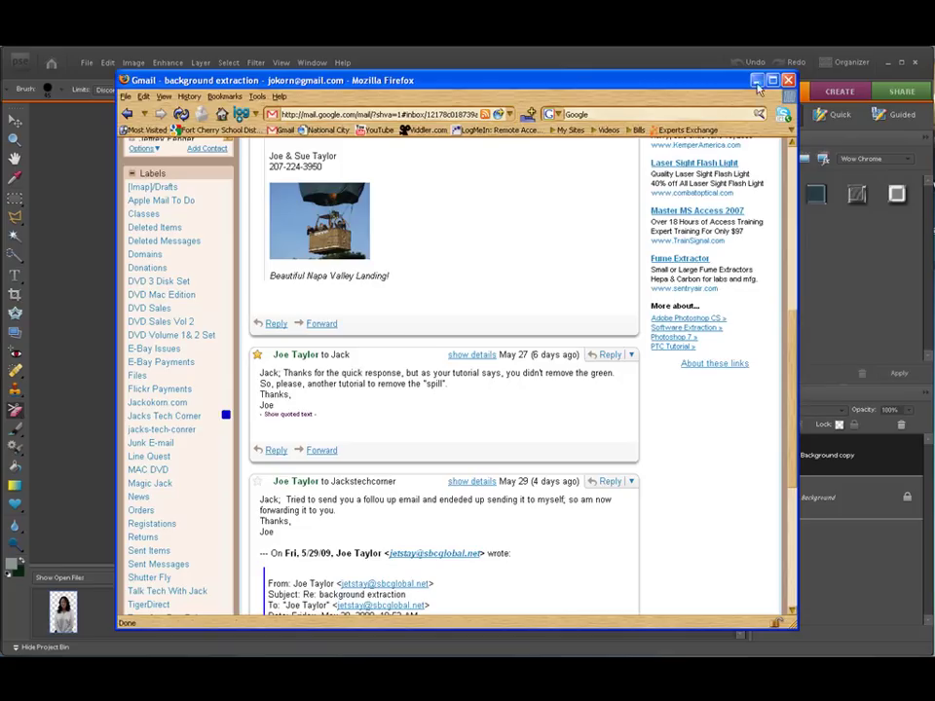
{"action": "key", "text": "alt+F4"}
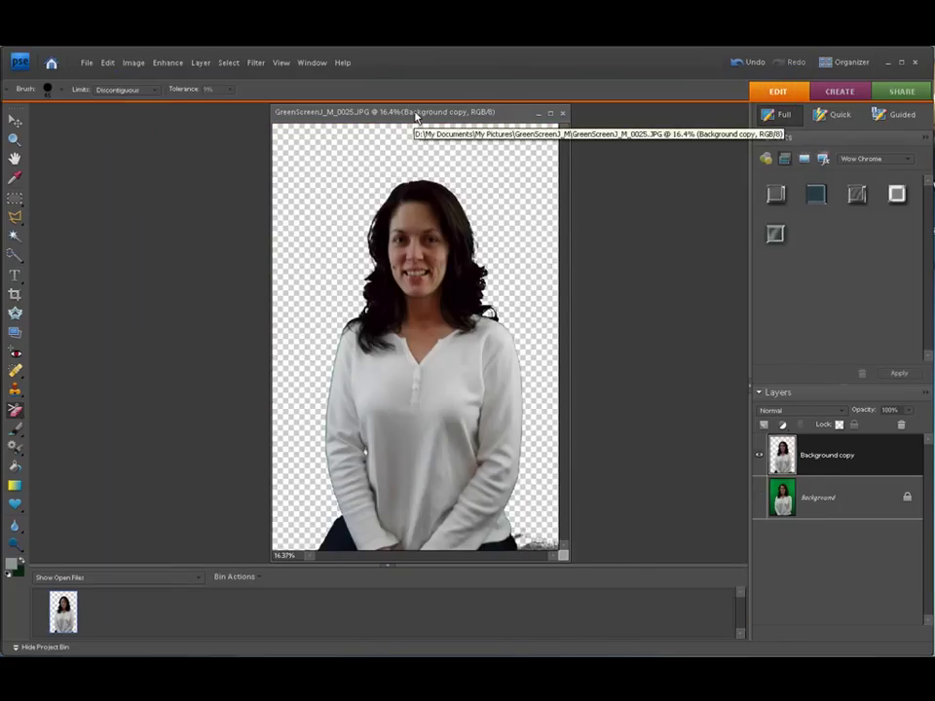
{"action": "left_click_drag", "start_coordinate": [419, 114], "coordinate": [413, 115]}
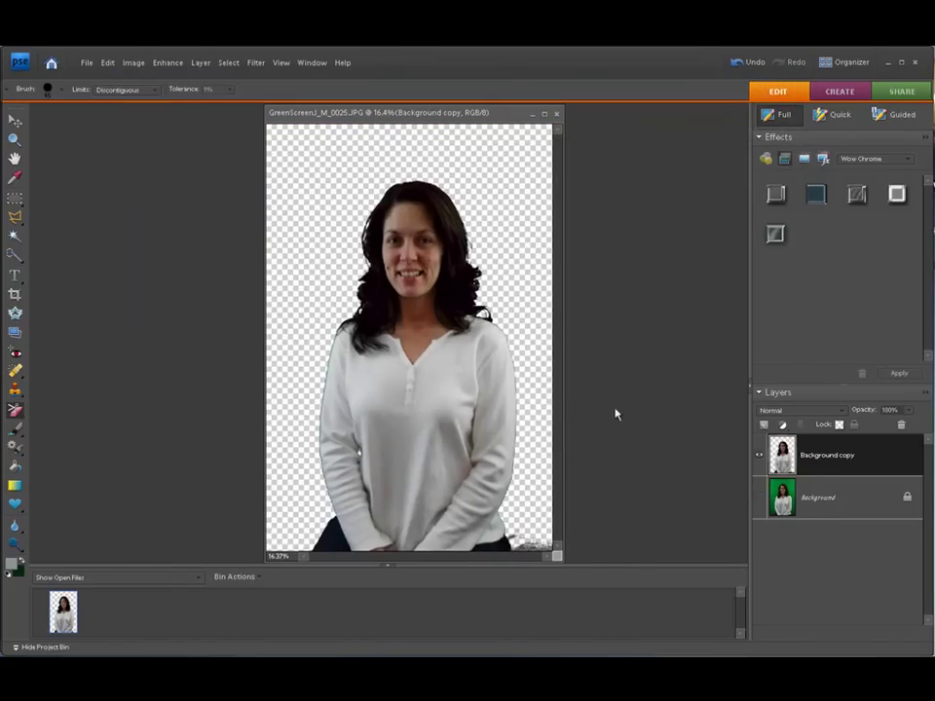
{"action": "left_click", "coordinate": [760, 500]}
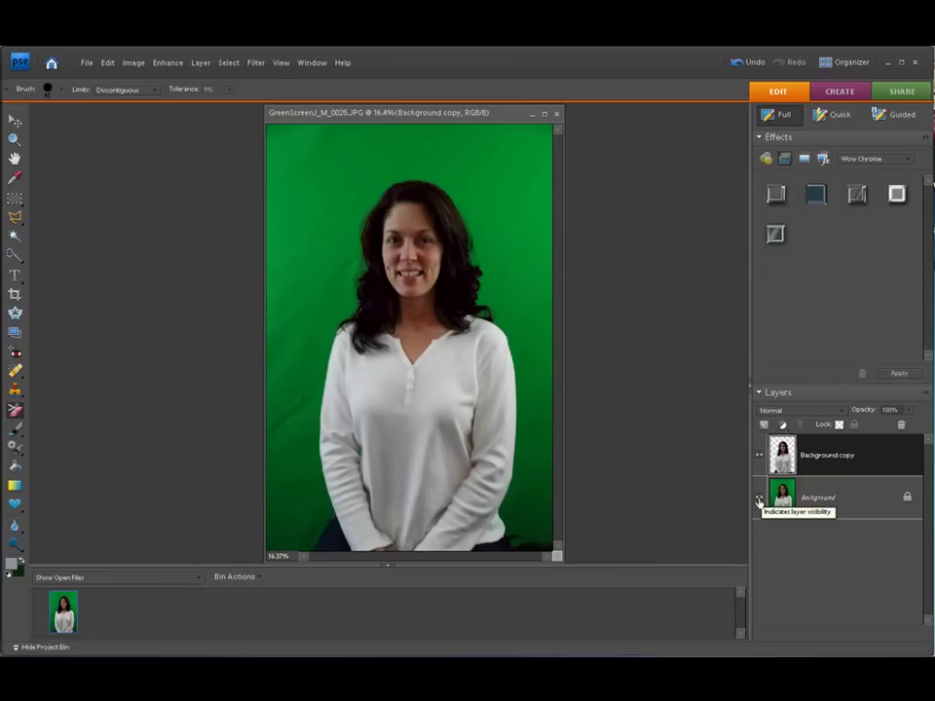
{"action": "left_click", "coordinate": [760, 499]}
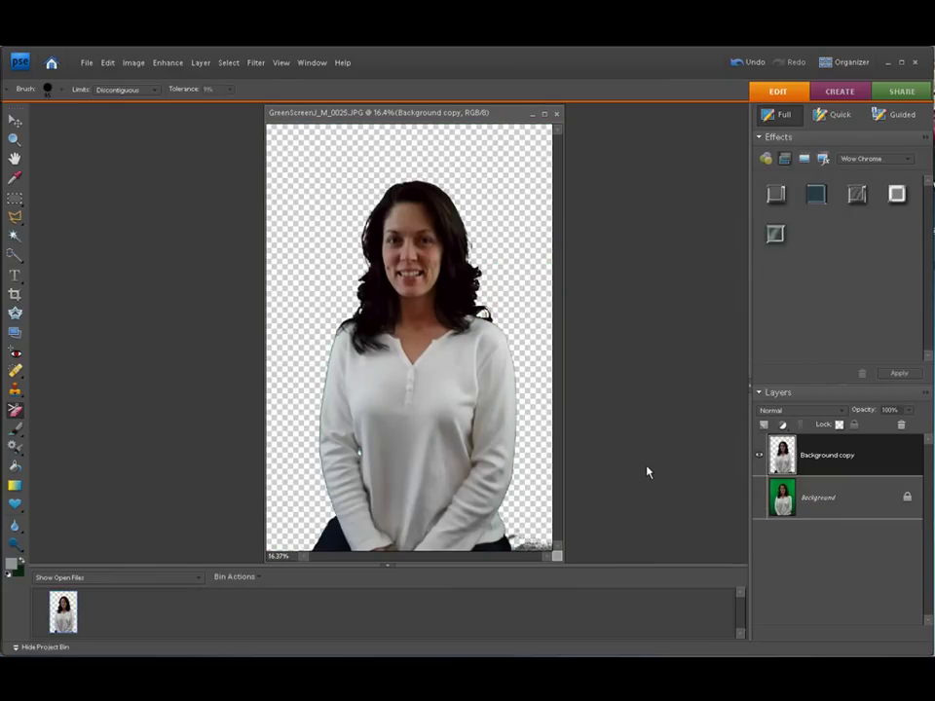
- Sample light grey #c8d0d2 from the upper sleeve on the photo's left side as the foreground color
{"action": "left_click", "coordinate": [14, 139]}
{"action": "left_click_drag", "start_coordinate": [307, 320], "coordinate": [370, 497]}
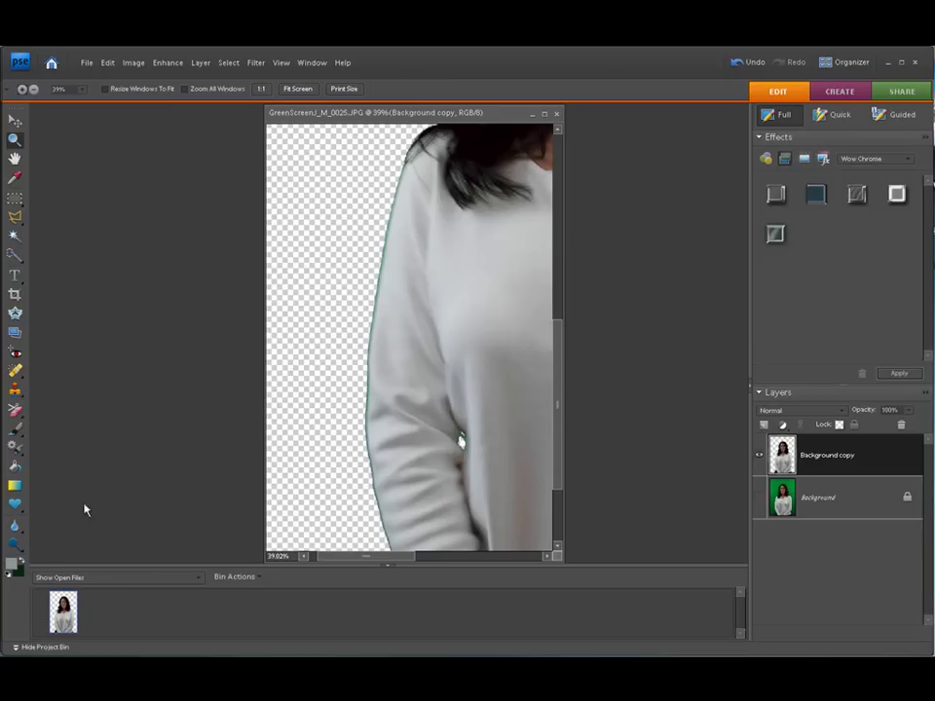
{"action": "left_click", "coordinate": [17, 564]}
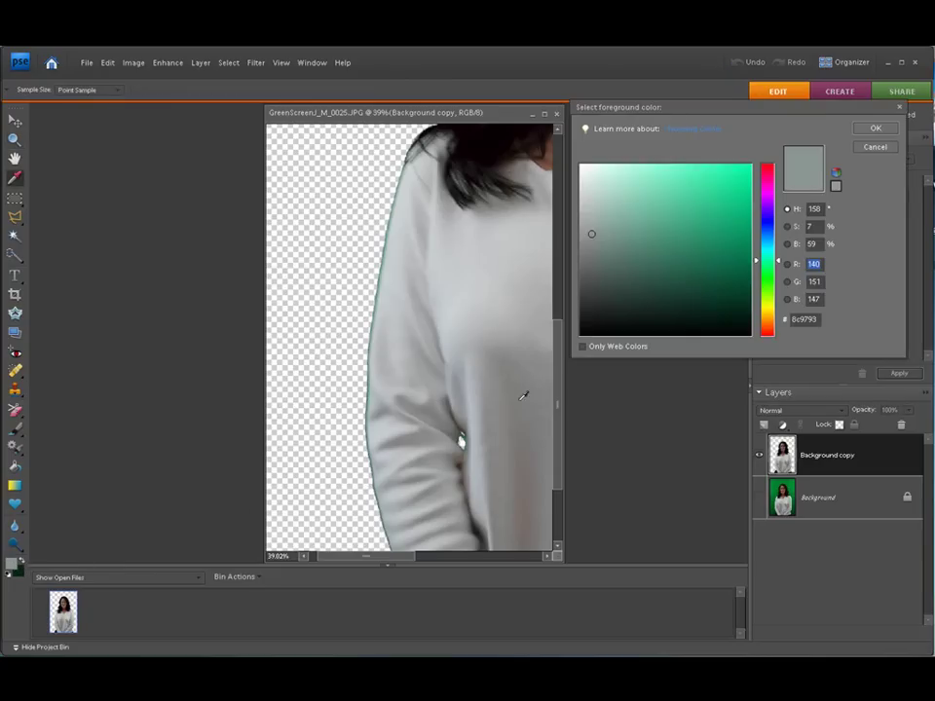
{"action": "left_click", "coordinate": [400, 225]}
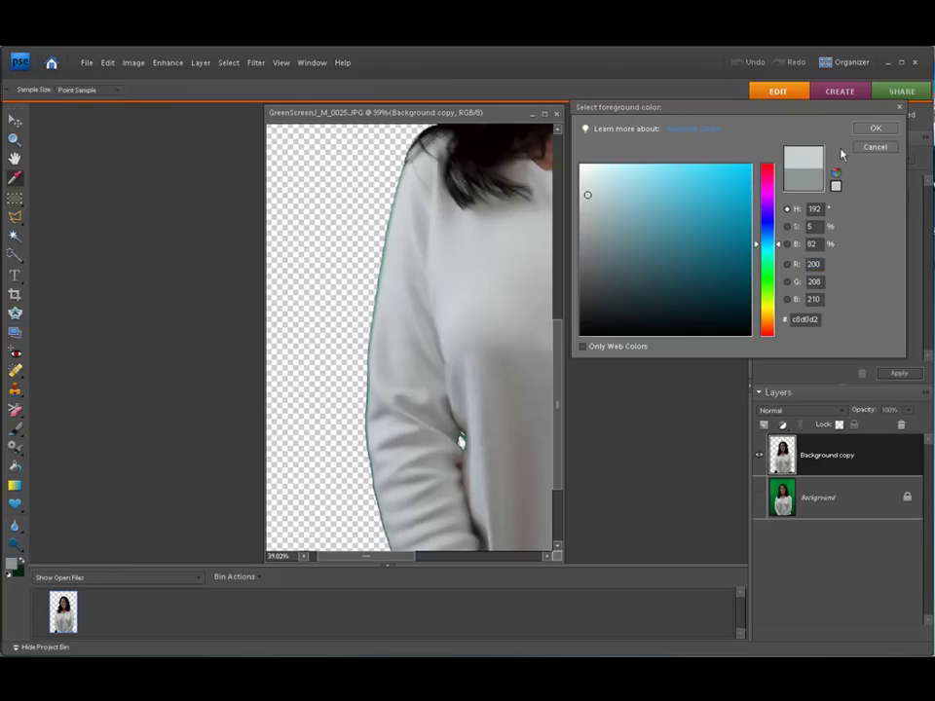
{"action": "left_click", "coordinate": [873, 130]}
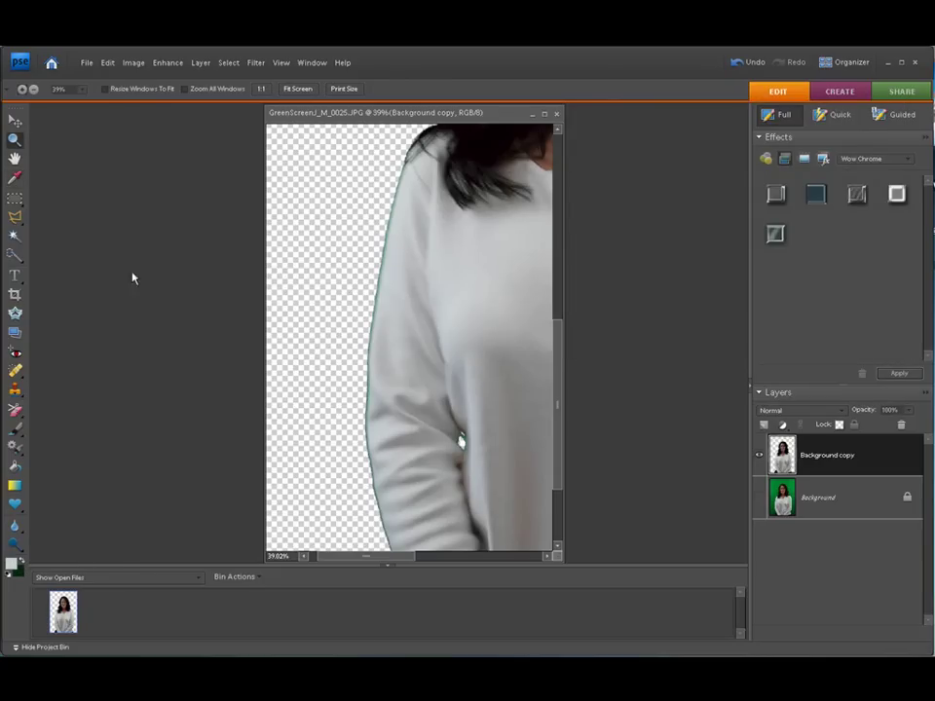
- Try painting over the green fringe along the left sleeve with a 60 px brush, and inspect the resulting edge
{"action": "left_click", "coordinate": [15, 429]}
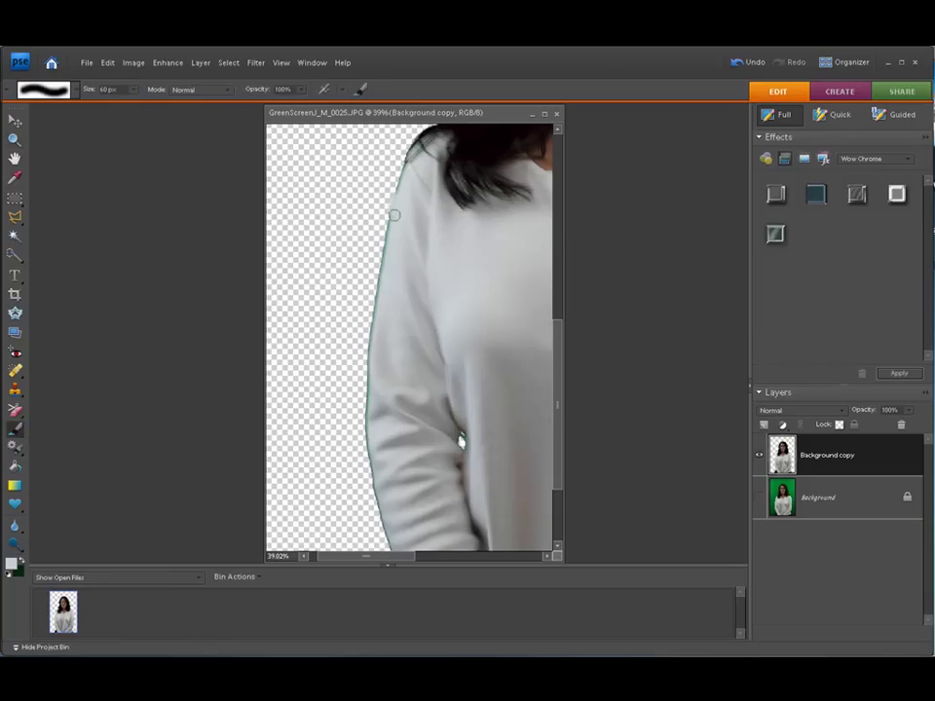
{"action": "mouse_move", "coordinate": [387, 235]}
{"action": "left_mouse_down"}
{"action": "mouse_move", "coordinate": [364, 402]}
{"action": "mouse_move", "coordinate": [385, 544]}
{"action": "mouse_move", "coordinate": [369, 473]}
{"action": "left_mouse_up"}
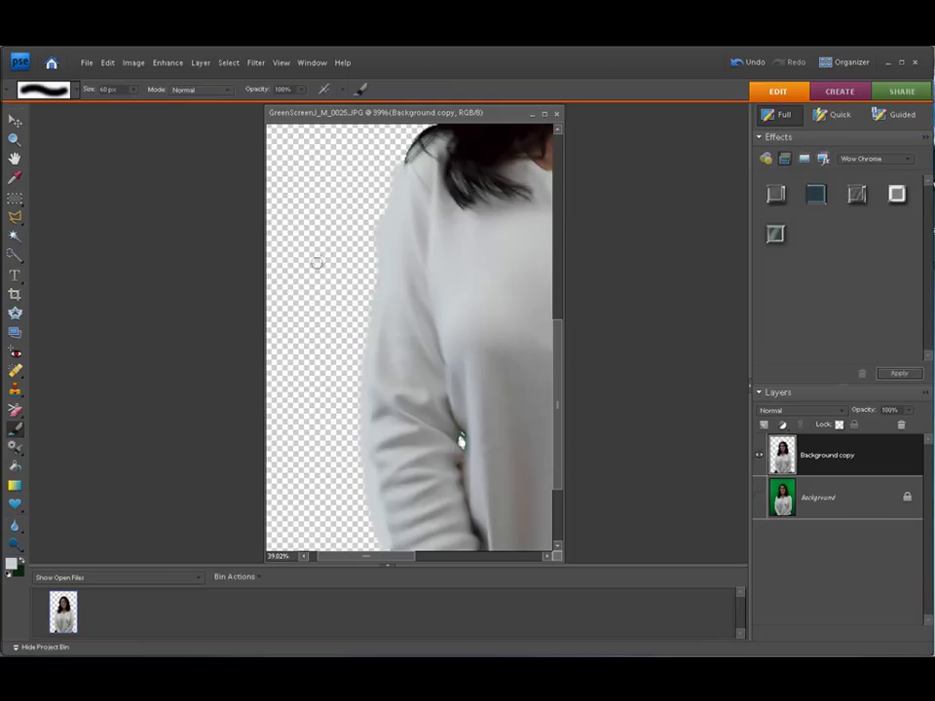
{"action": "left_click", "coordinate": [14, 139]}
{"action": "left_click_drag", "start_coordinate": [301, 174], "coordinate": [444, 413]}
{"action": "left_click_drag", "start_coordinate": [309, 184], "coordinate": [502, 505]}
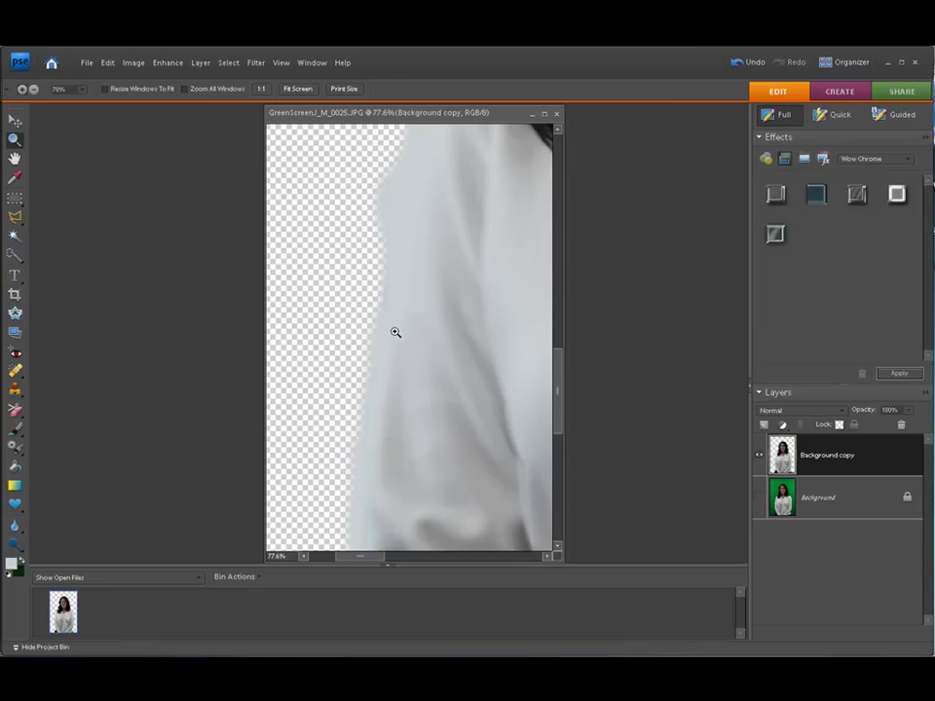
{"action": "left_click", "coordinate": [281, 62]}
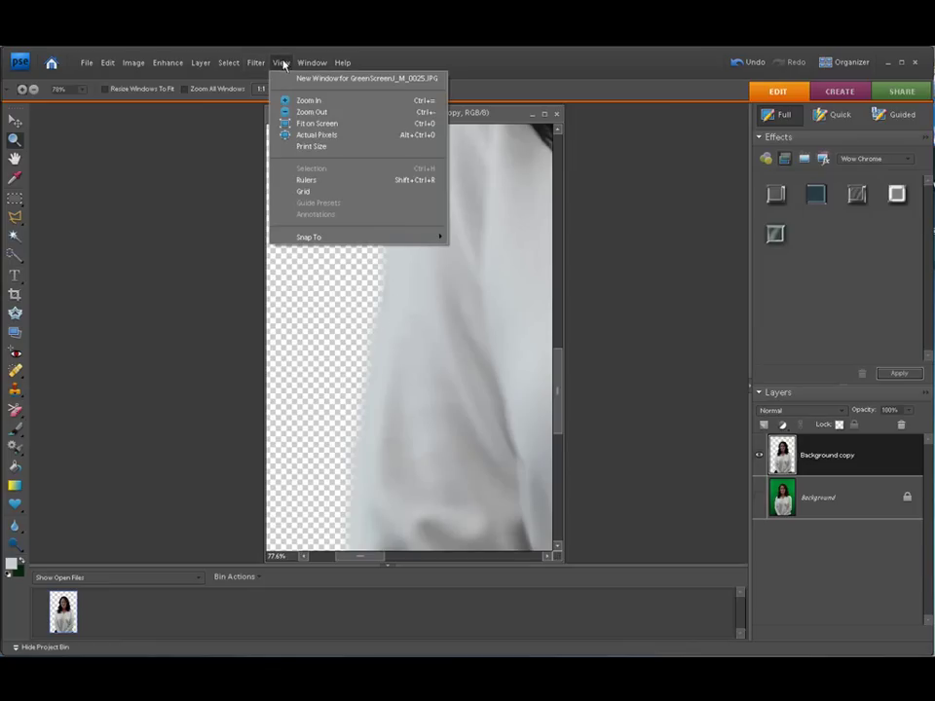
{"action": "left_click", "coordinate": [284, 123]}
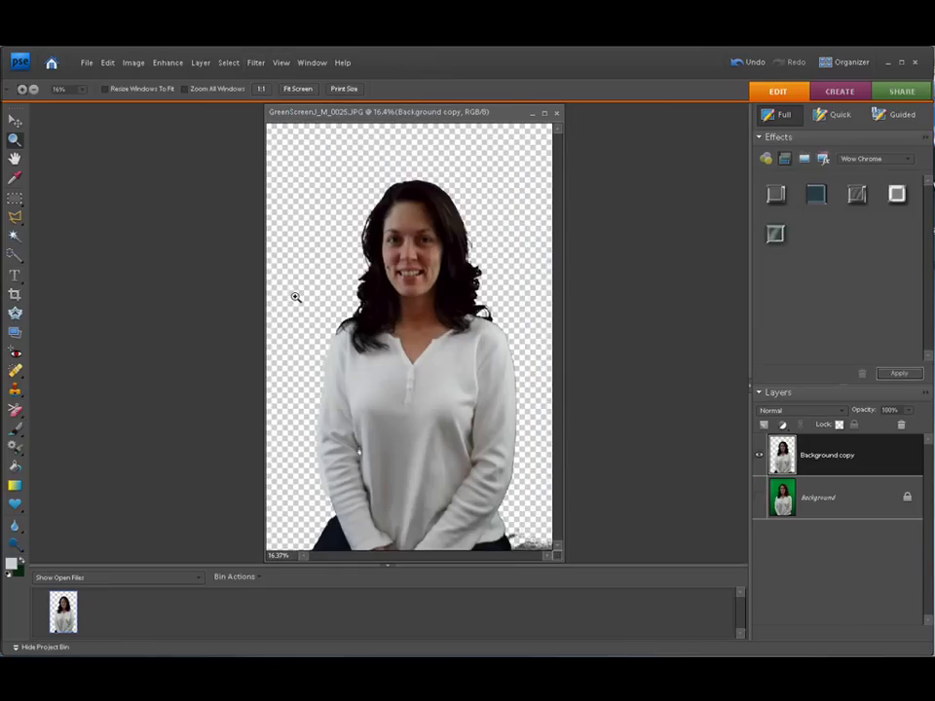
{"action": "left_click_drag", "start_coordinate": [283, 300], "coordinate": [409, 532]}
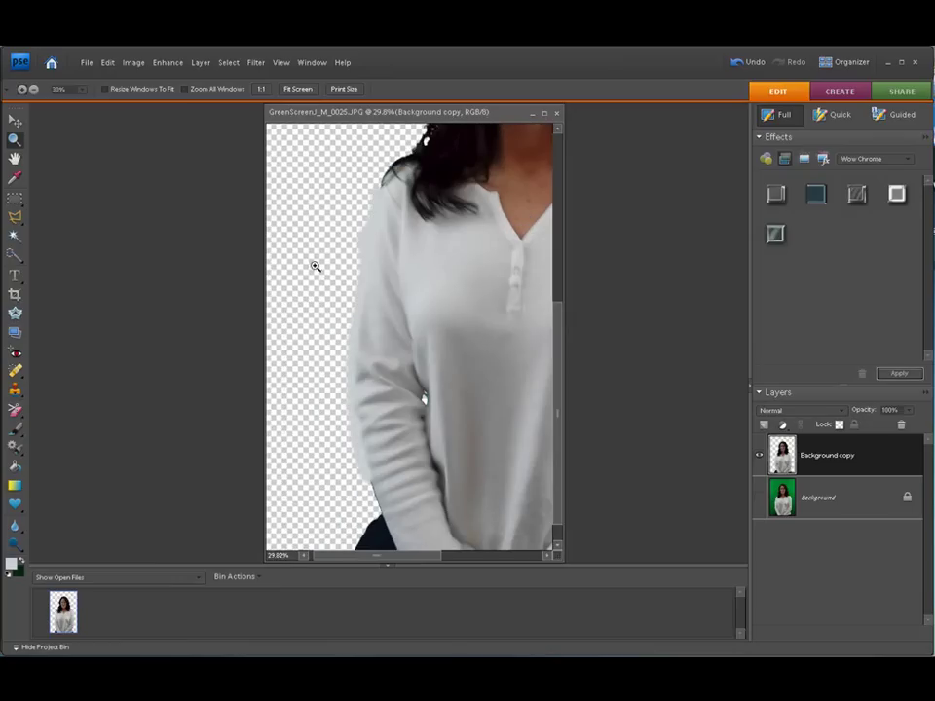
- Undo the brush strokes painted along the left sleeve's edge
{"action": "left_click", "coordinate": [107, 62]}
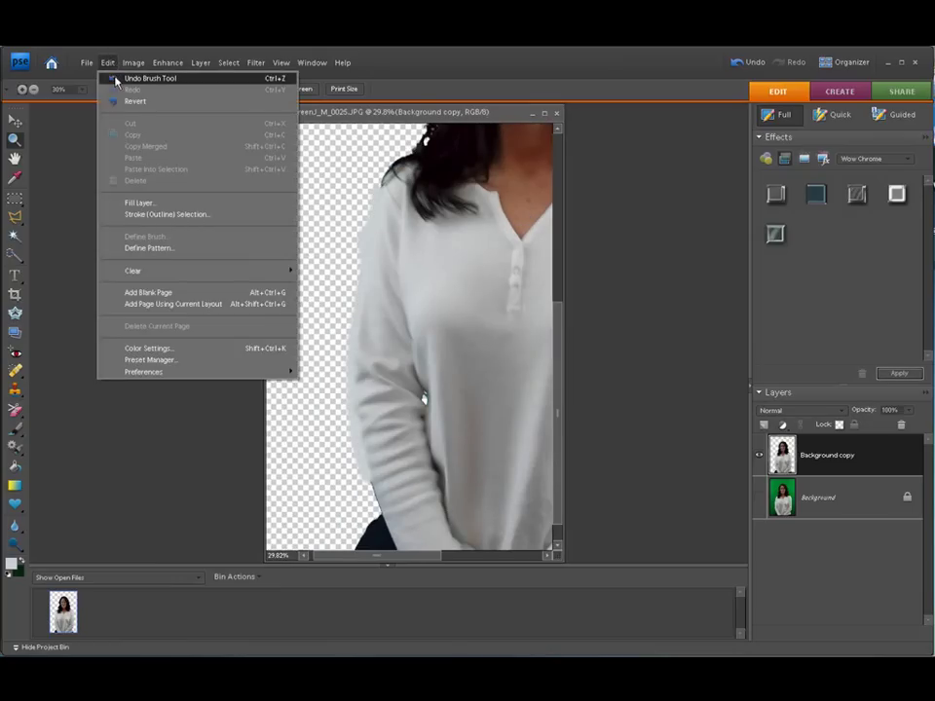
{"action": "left_click", "coordinate": [115, 79]}
{"action": "key", "text": "alt+e"}
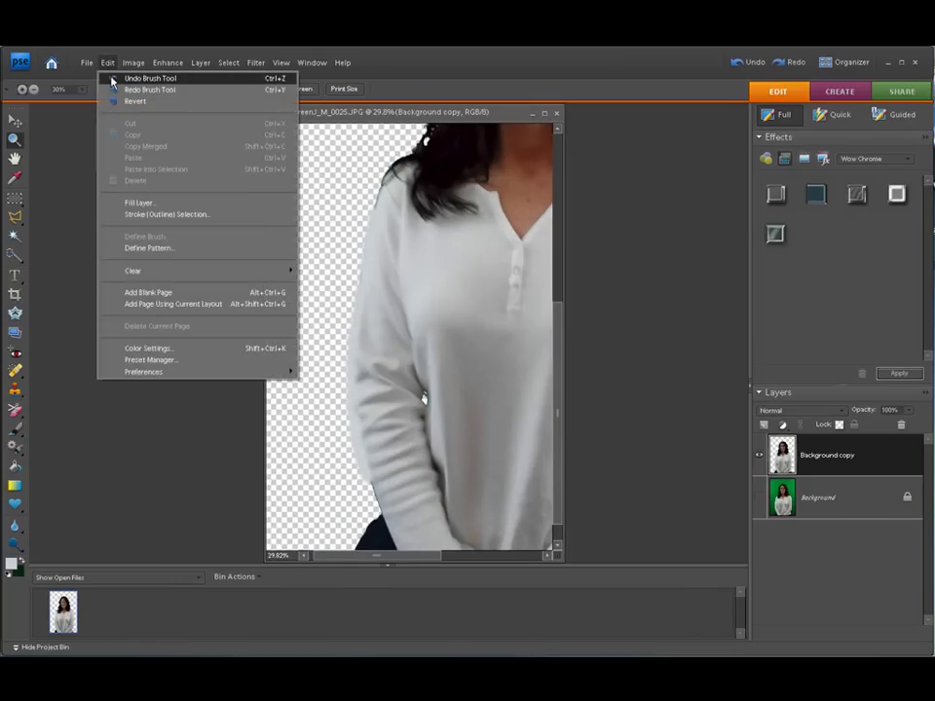
{"action": "left_click", "coordinate": [112, 79]}
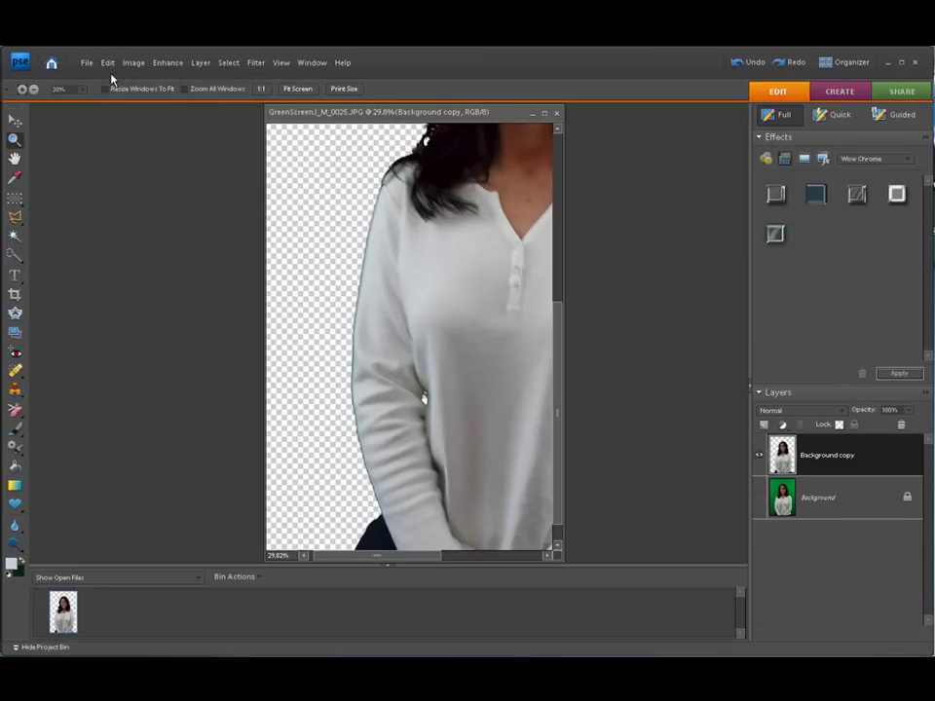
{"action": "left_click", "coordinate": [108, 64]}
{"action": "left_click", "coordinate": [110, 66]}
- Lock the transparent pixels of the Background copy layer and activate the Brush tool
{"action": "left_click", "coordinate": [839, 426]}
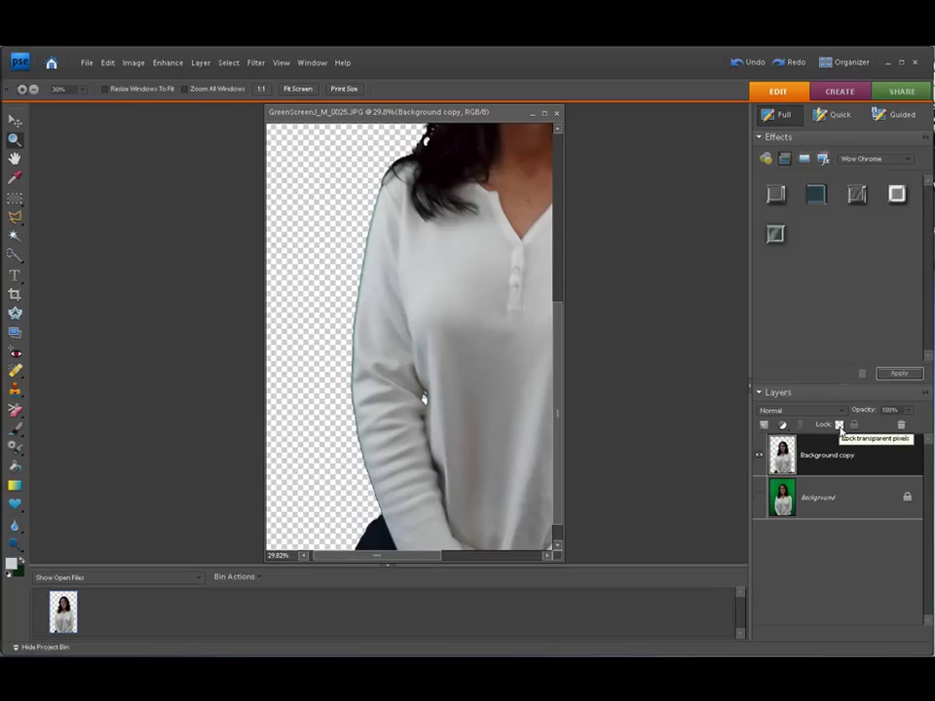
{"action": "left_click", "coordinate": [839, 429]}
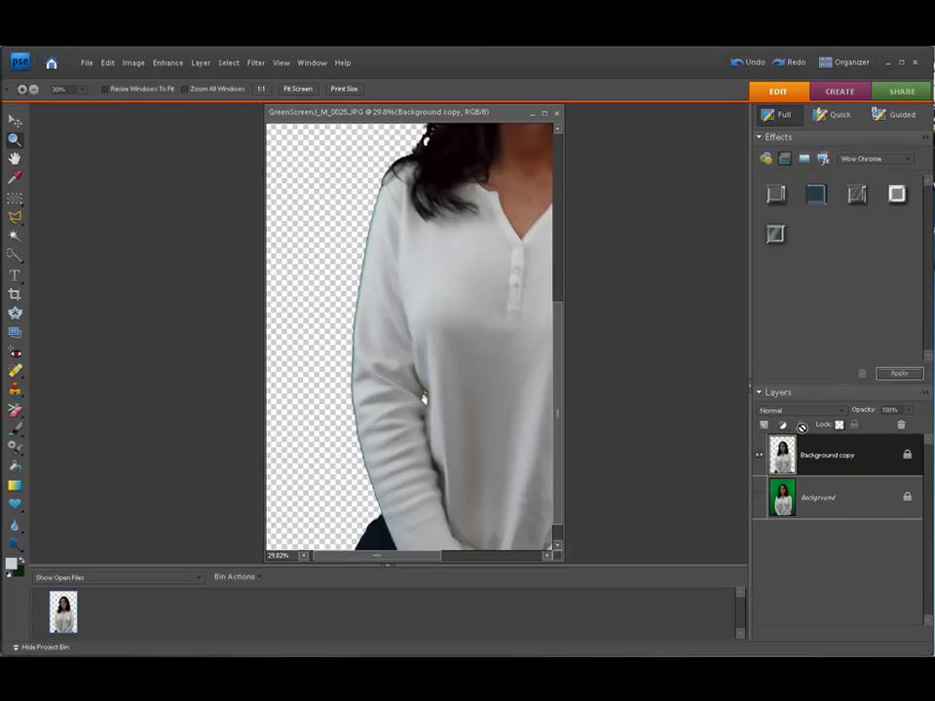
{"action": "left_click", "coordinate": [15, 428]}
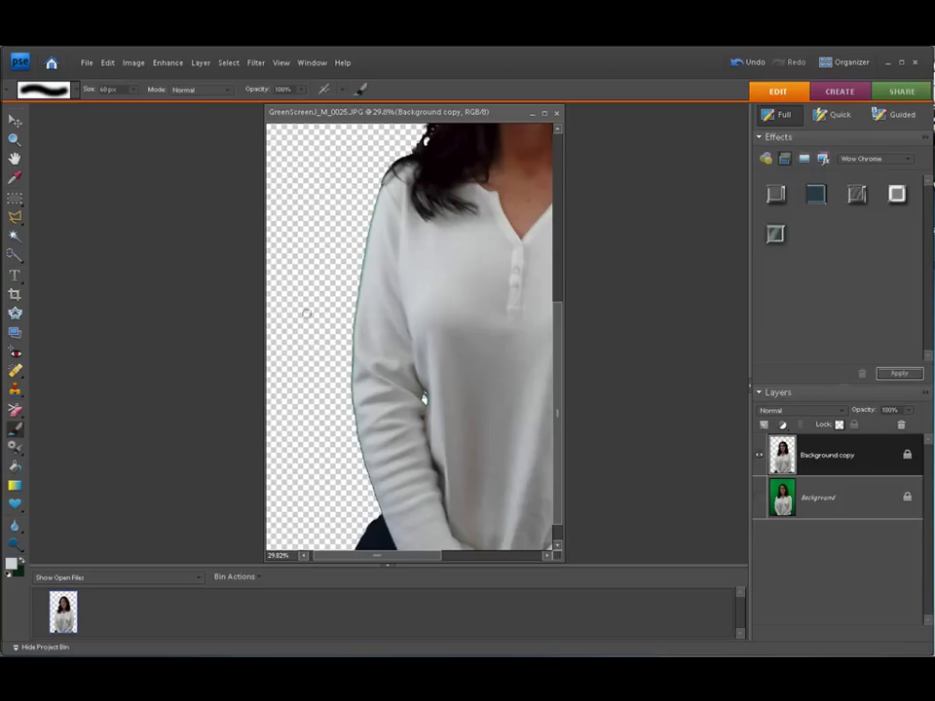
- Sample #c9d0d2 from the left sleeve and paint over the green fringe along its upper edge
{"action": "left_click", "coordinate": [11, 562]}
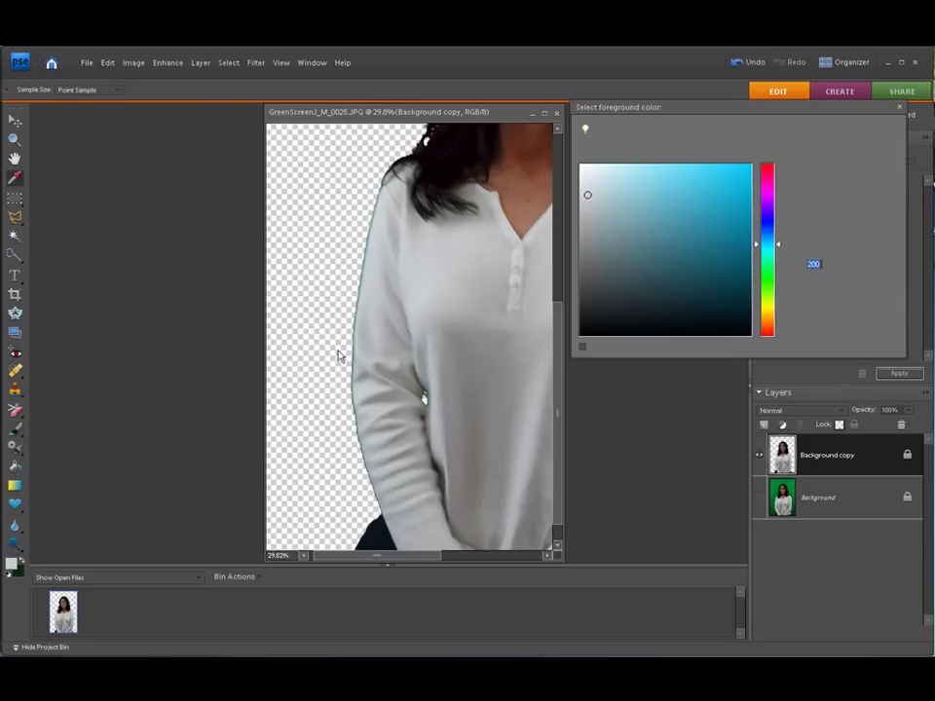
{"action": "left_click", "coordinate": [381, 227]}
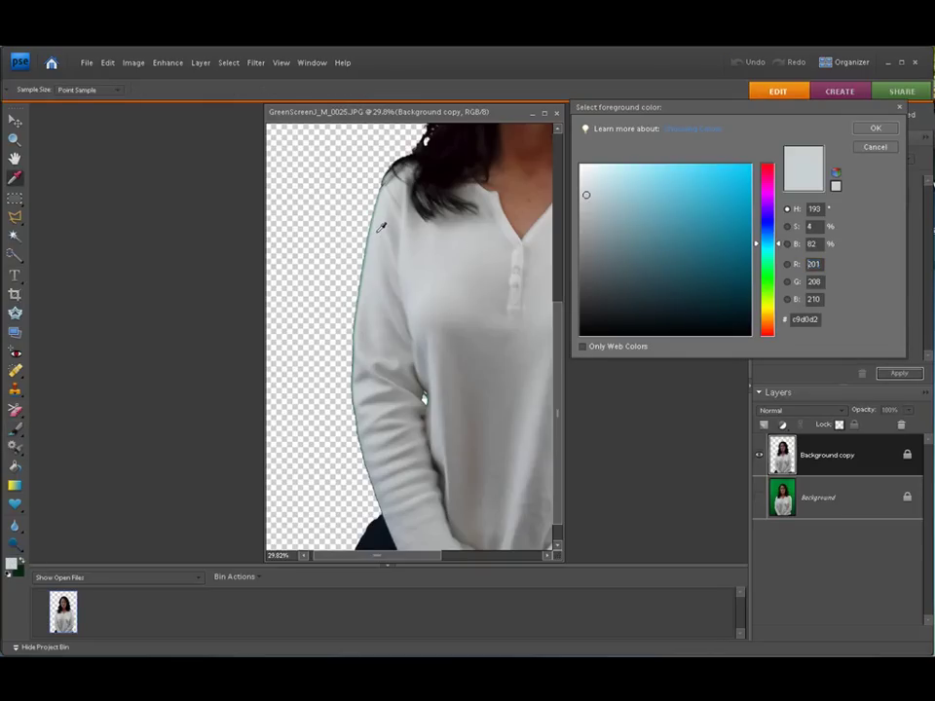
{"action": "left_click", "coordinate": [874, 128]}
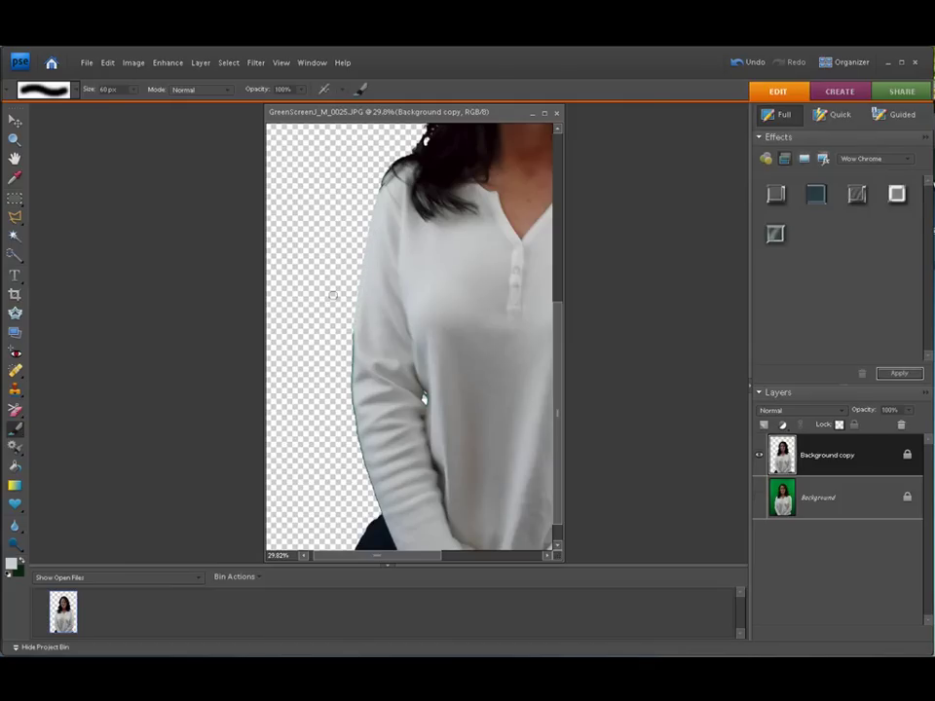
- Sample the darker grey #abb8bc near the elbow and paint over the green fringe down the left sleeve's lower edge
{"action": "left_click", "coordinate": [13, 563]}
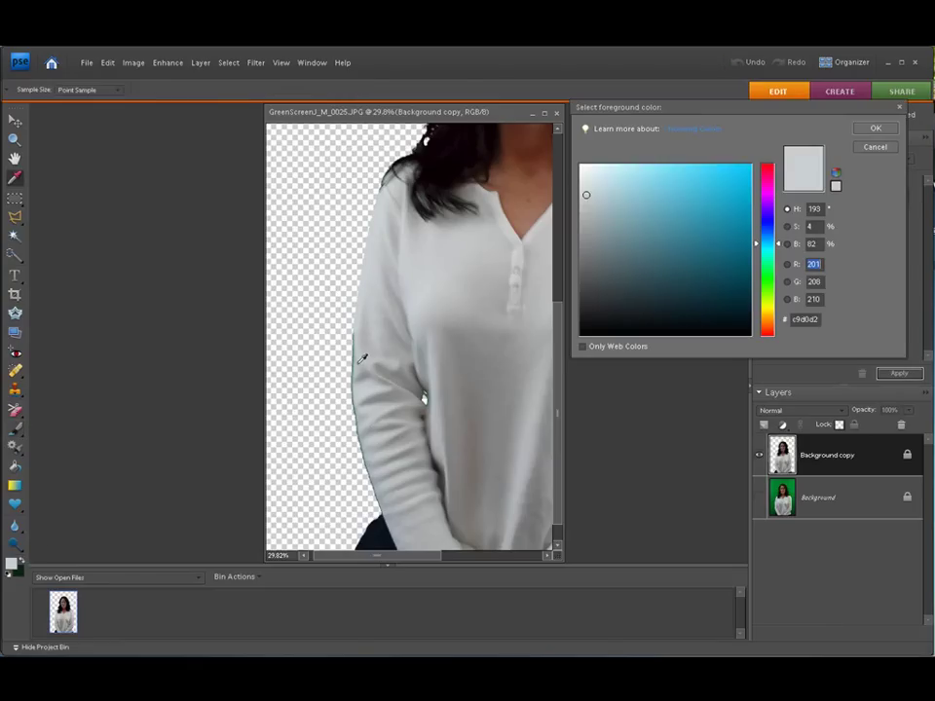
{"action": "left_click", "coordinate": [875, 128]}
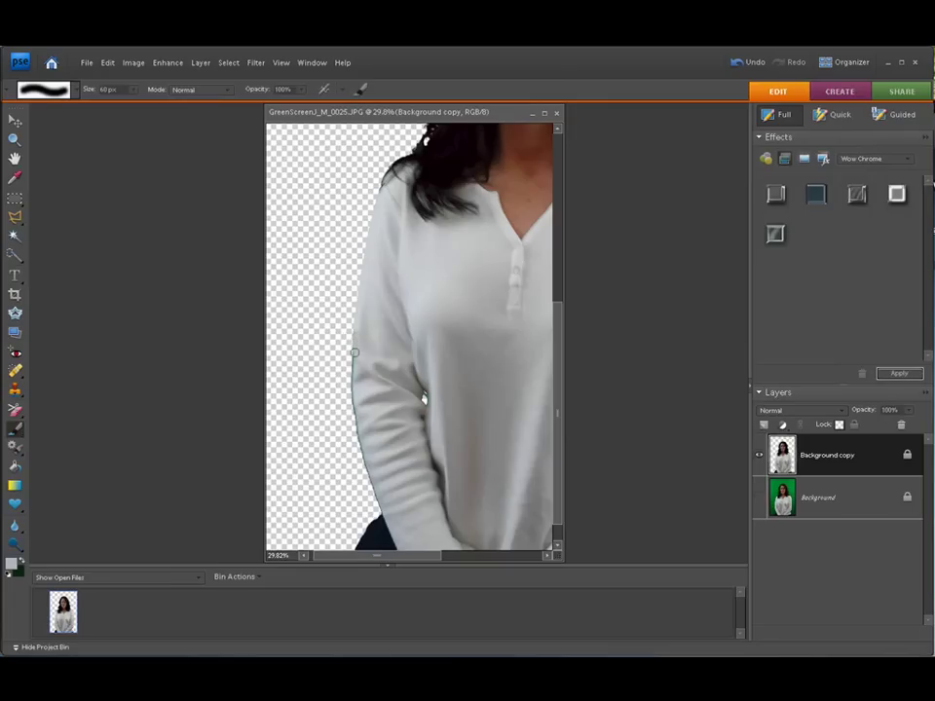
{"action": "mouse_move", "coordinate": [353, 338]}
{"action": "left_mouse_down"}
{"action": "mouse_move", "coordinate": [351, 422]}
{"action": "mouse_move", "coordinate": [373, 498]}
{"action": "left_mouse_up"}
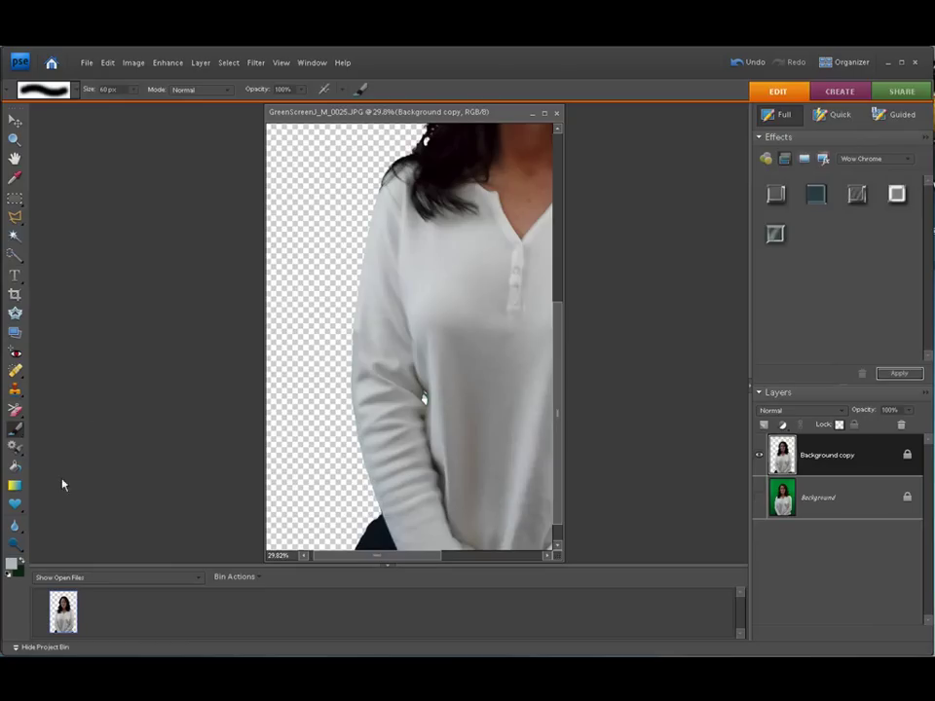
- Touch up the left sleeve's lower edge with a newly sampled sleeve grey and a 100 px brush
{"action": "left_click", "coordinate": [14, 563]}
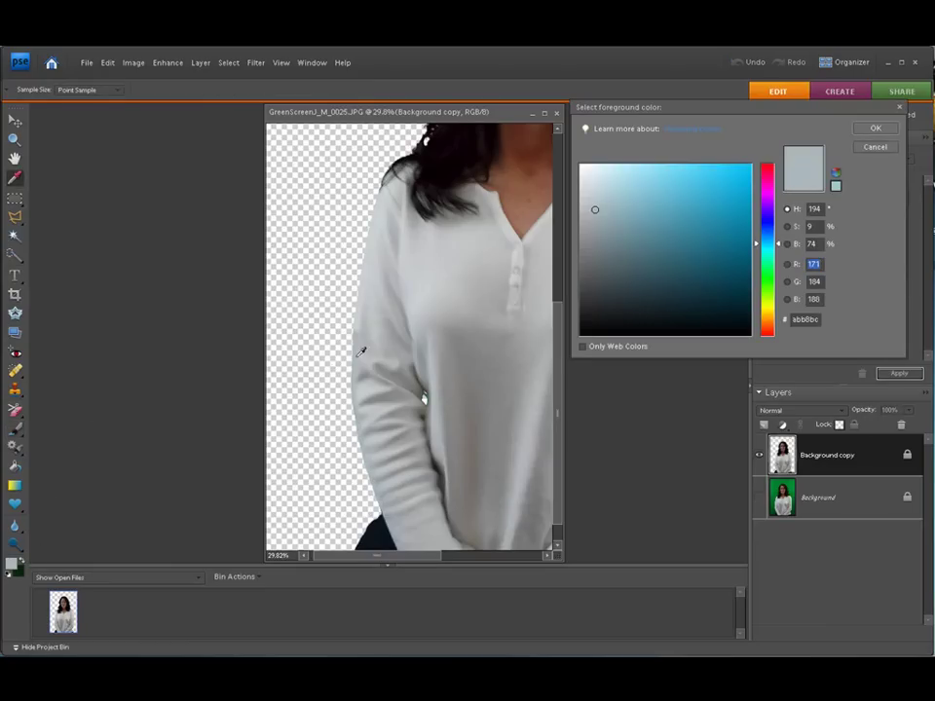
{"action": "left_click", "coordinate": [874, 127]}
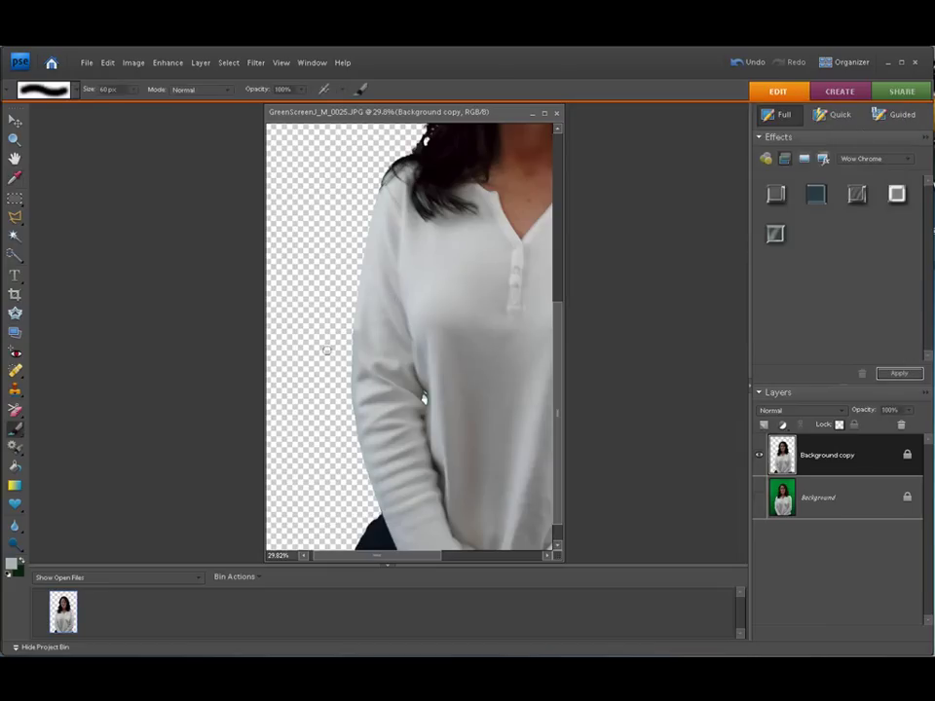
{"action": "key", "text": "bracketright"}
{"action": "key", "text": "bracketright"}
{"action": "key", "text": "bracketright"}
{"action": "key", "text": "bracketright"}
{"action": "left_click_drag", "start_coordinate": [362, 470], "coordinate": [339, 400]}
- Sample #ccd1cf from the shoulder on the photo's right side and paint over the dark fringe along that sleeve's upper edge
{"action": "left_click_drag", "start_coordinate": [368, 561], "coordinate": [477, 555]}
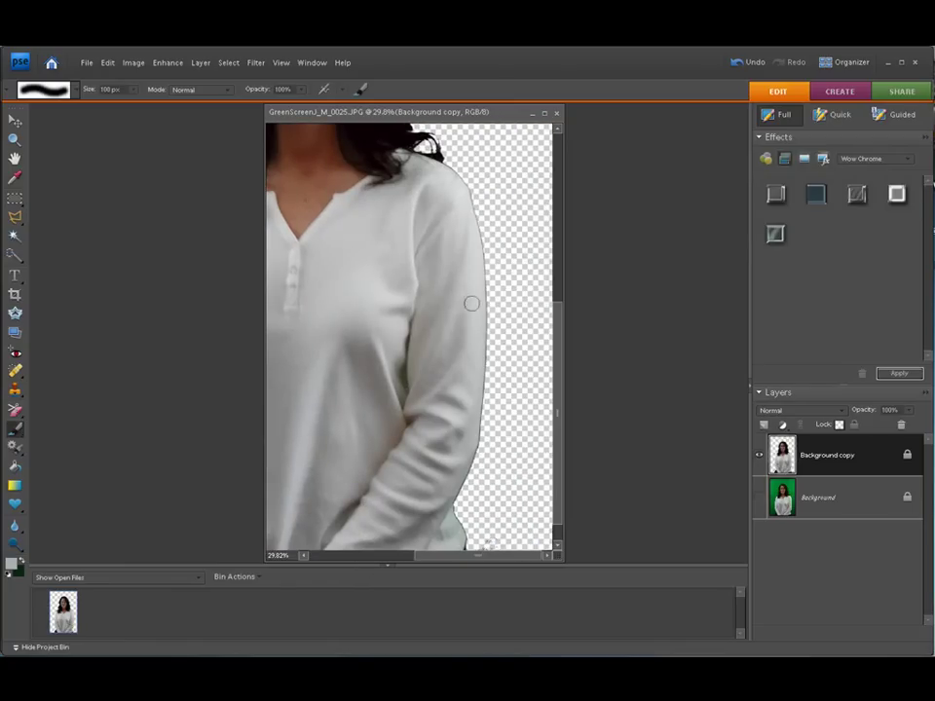
{"action": "left_click", "coordinate": [13, 562]}
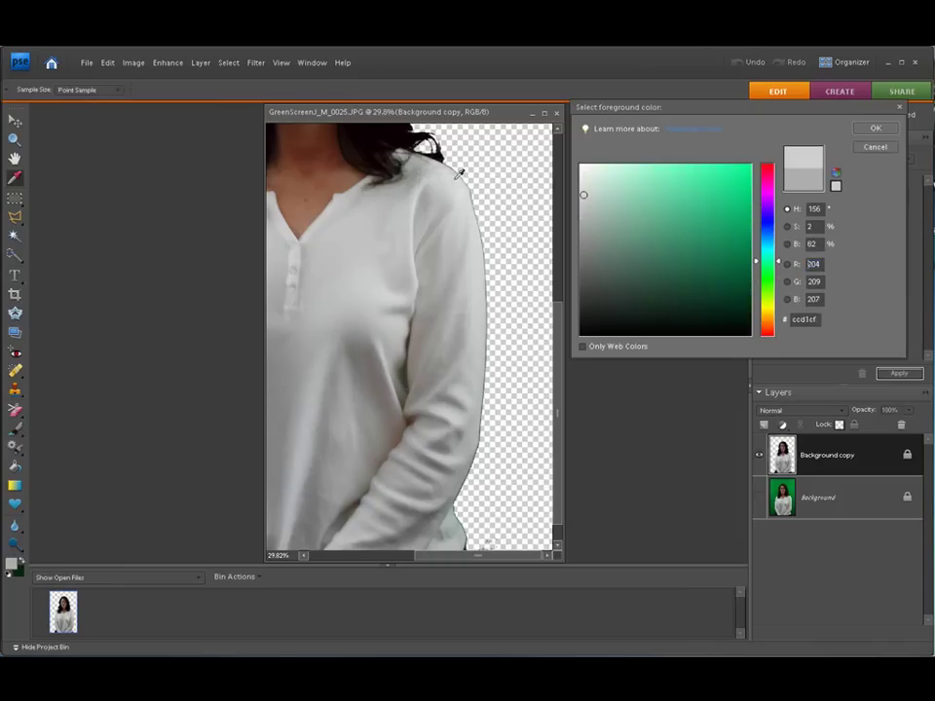
{"action": "left_click", "coordinate": [874, 127]}
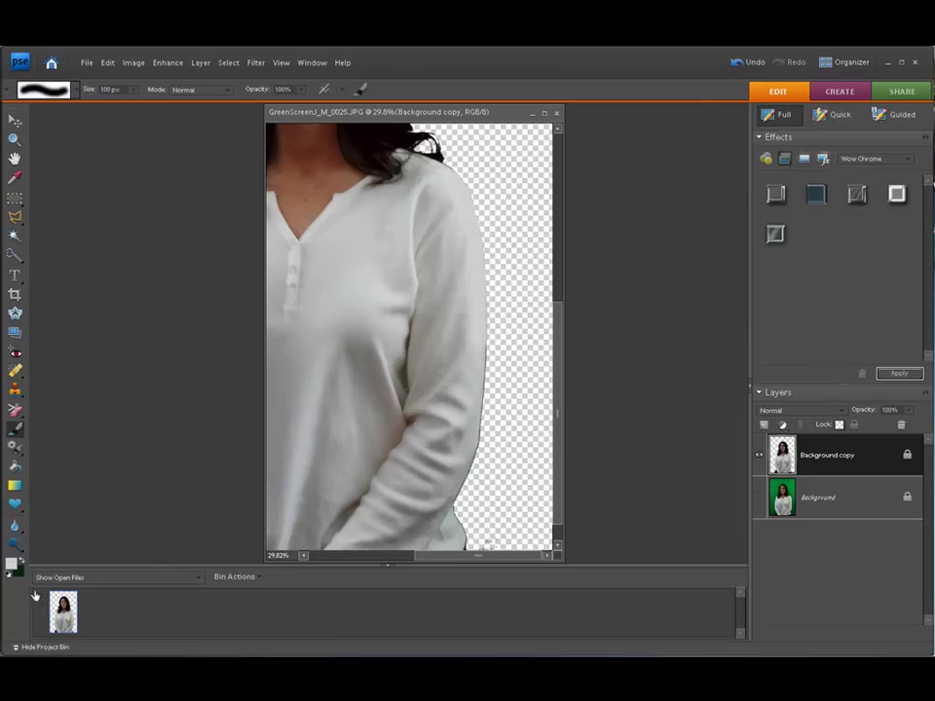
- Set the foreground color to #c0c5c4, sampled from the sweater beside the right sleeve
{"action": "left_click", "coordinate": [11, 563]}
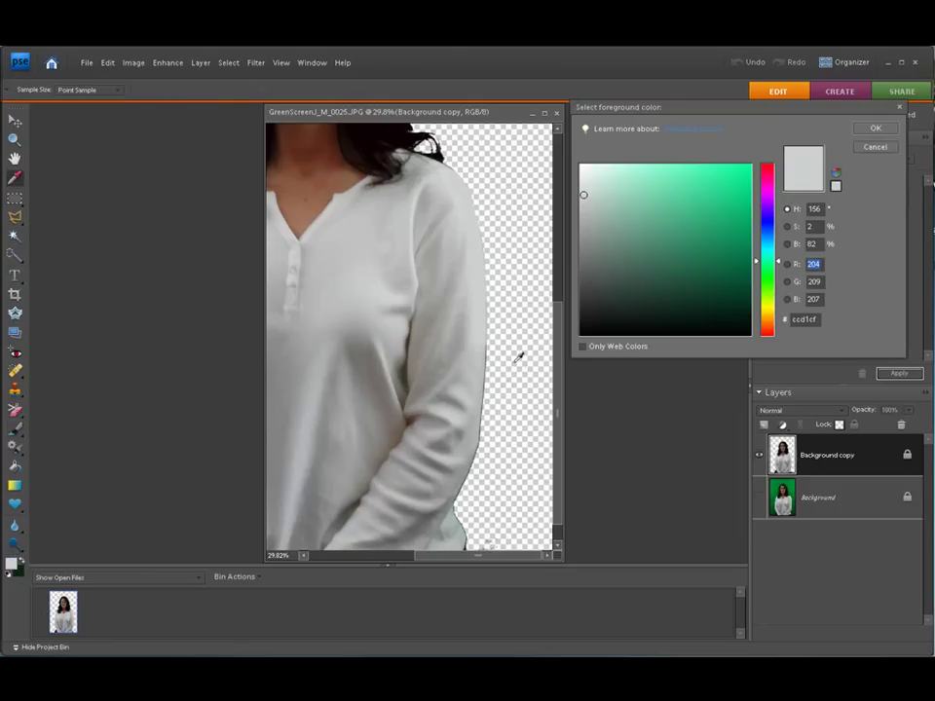
{"action": "left_click", "coordinate": [409, 256]}
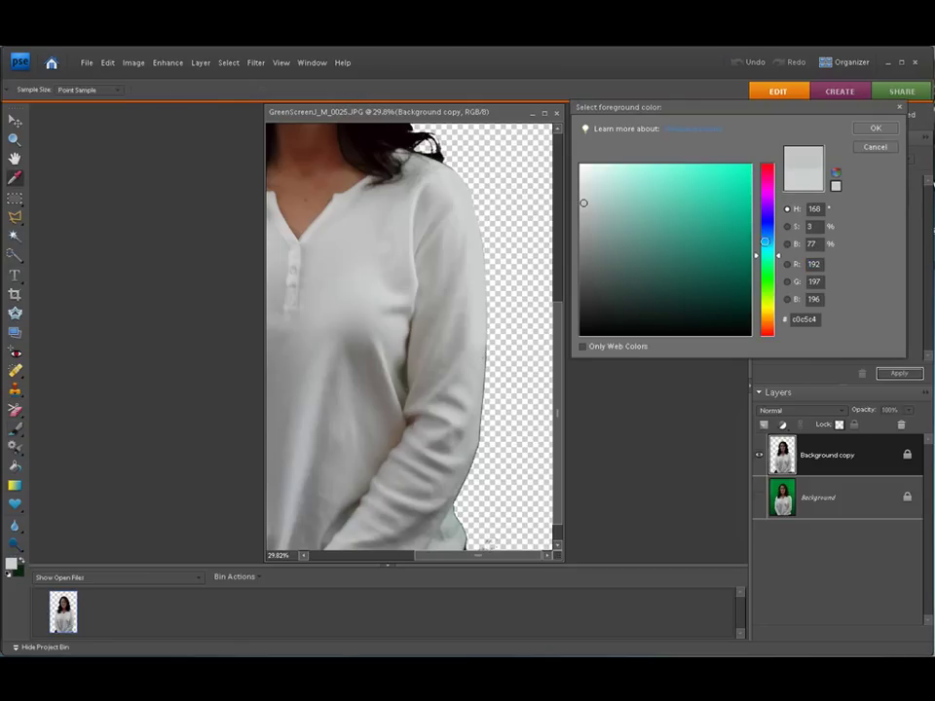
{"action": "left_click", "coordinate": [871, 128]}
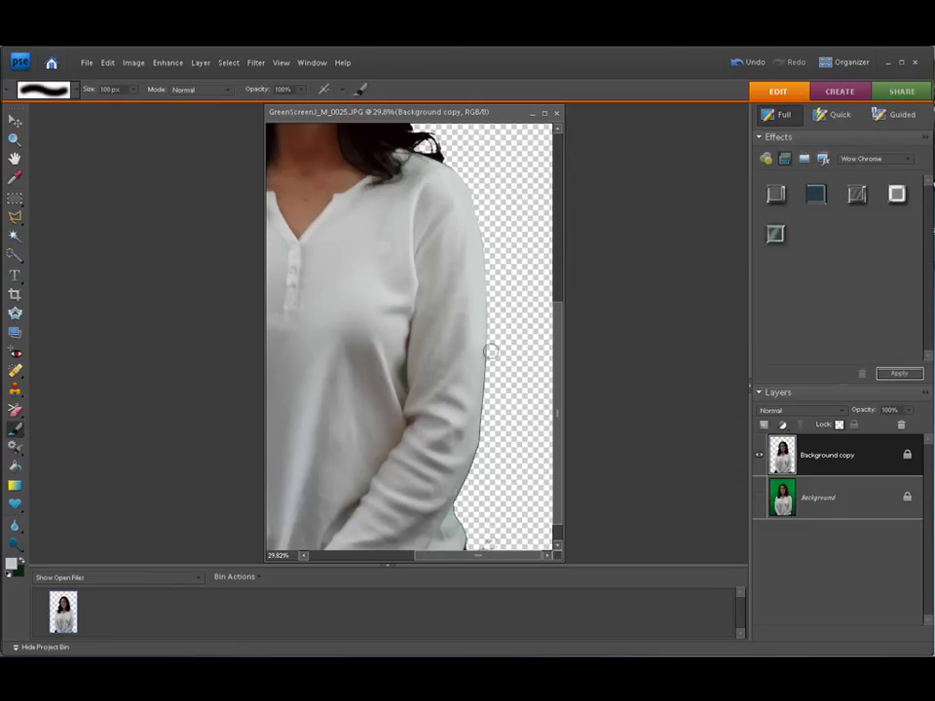
{"action": "left_click_drag", "start_coordinate": [484, 348], "coordinate": [466, 468]}
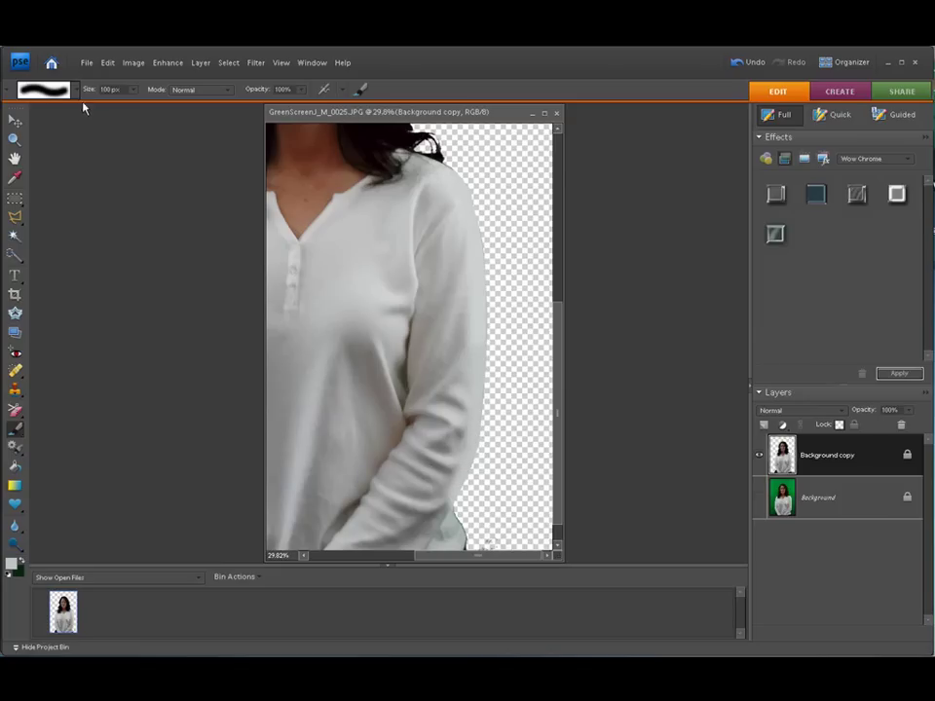
{"action": "left_click", "coordinate": [108, 63]}
{"action": "left_click", "coordinate": [114, 78]}
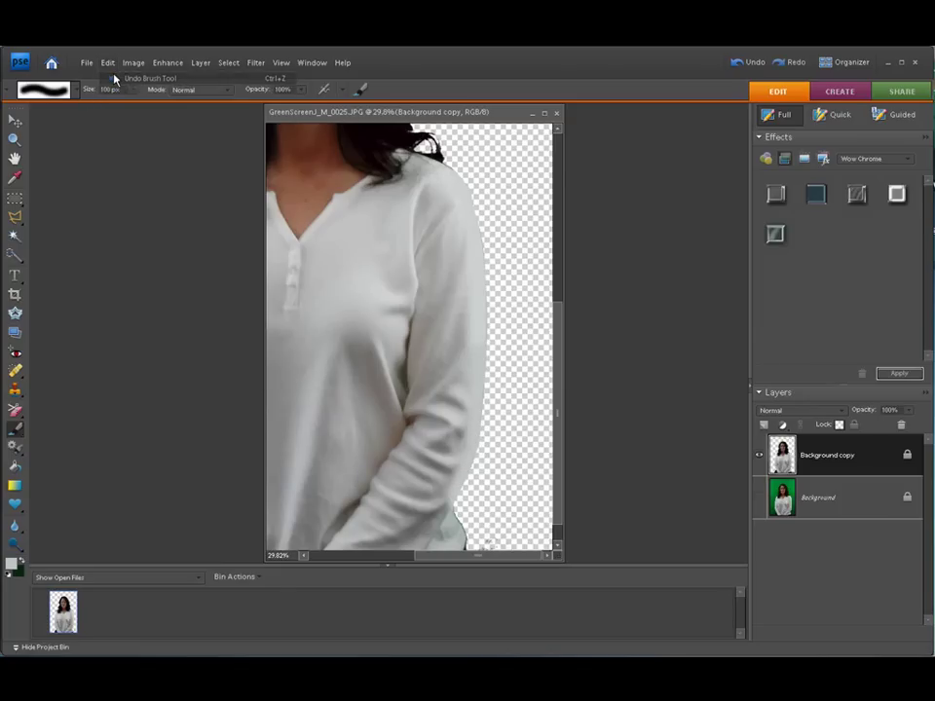
{"action": "left_click", "coordinate": [108, 63]}
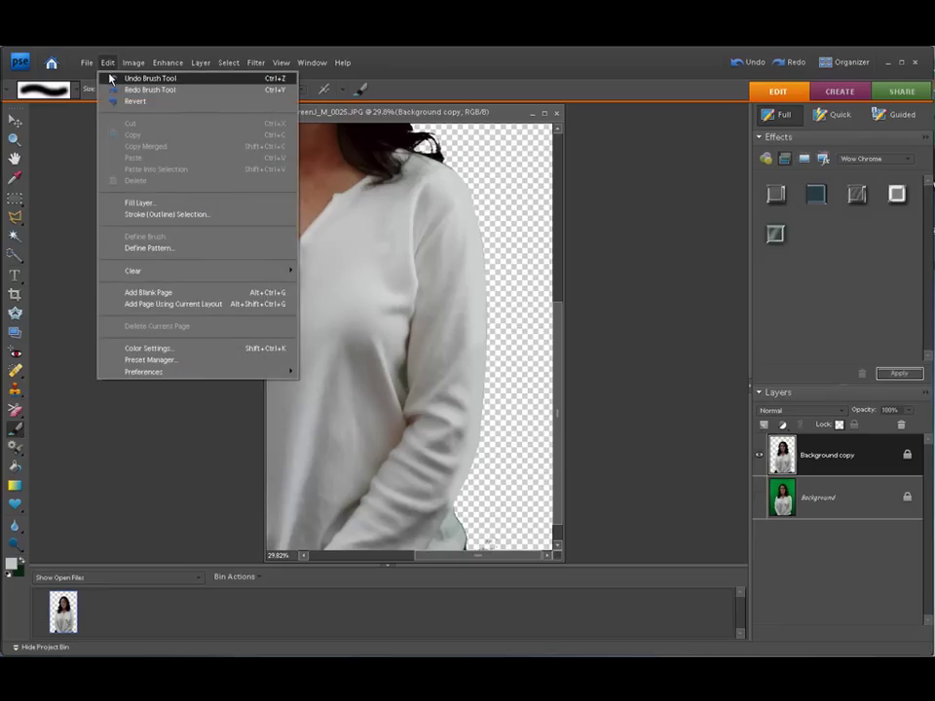
{"action": "left_click", "coordinate": [110, 78]}
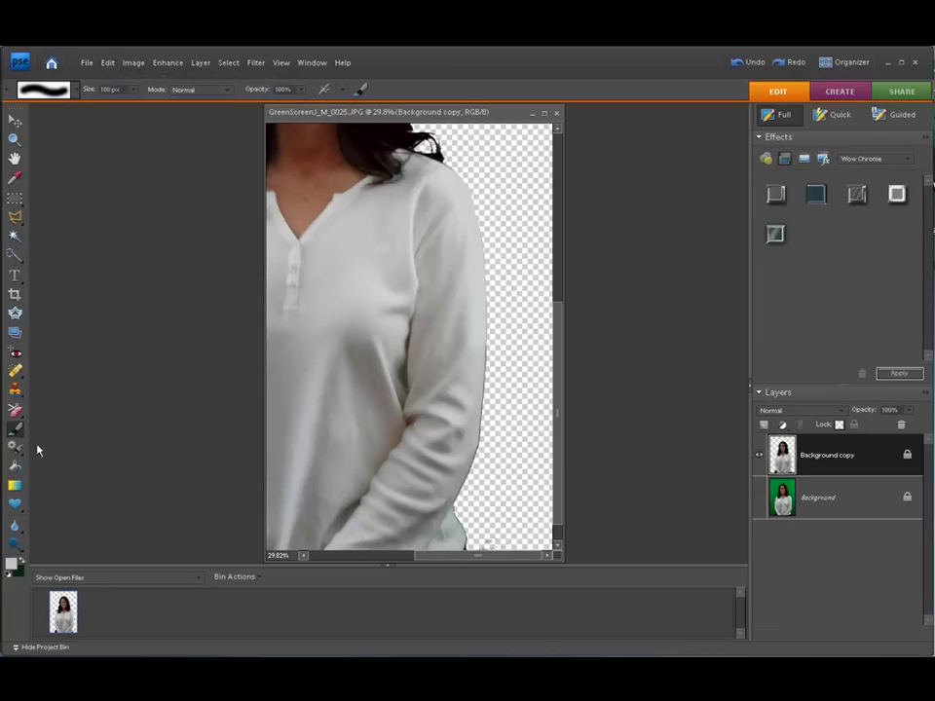
- Sample the darker grey #8e8f8e from the lower sleeve on the photo's right side and paint over the fringe along its lower outer edge
{"action": "left_click", "coordinate": [11, 563]}
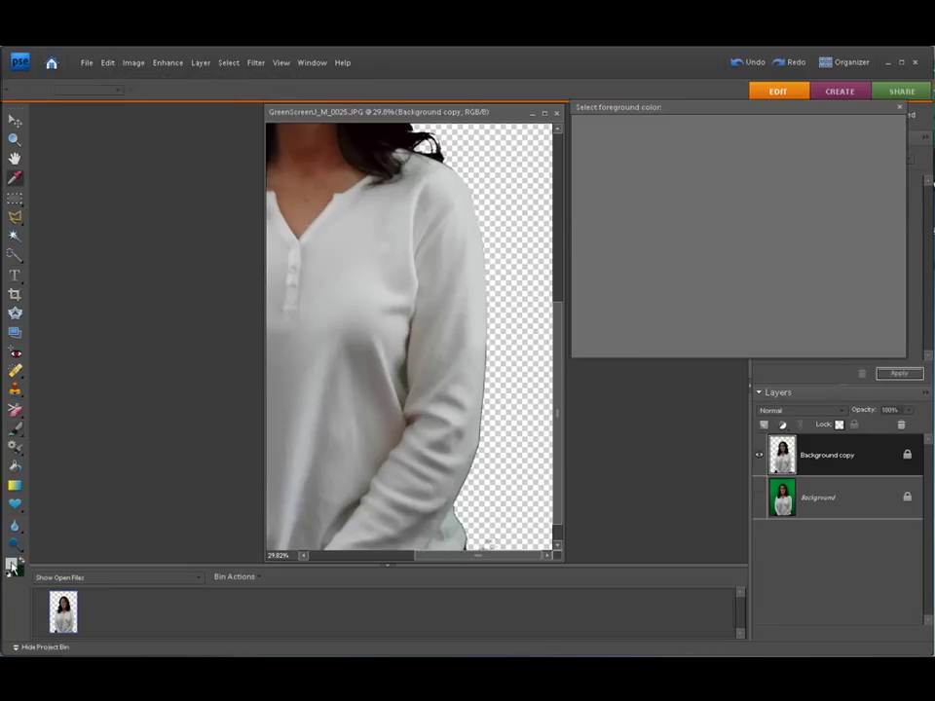
{"action": "left_click", "coordinate": [457, 472]}
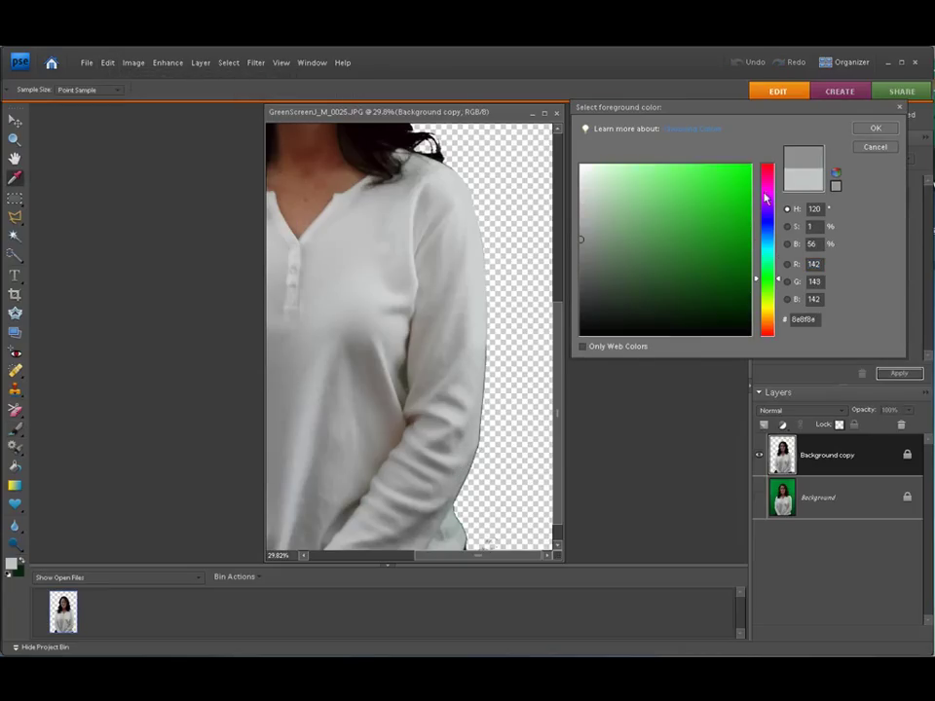
{"action": "left_click", "coordinate": [875, 128]}
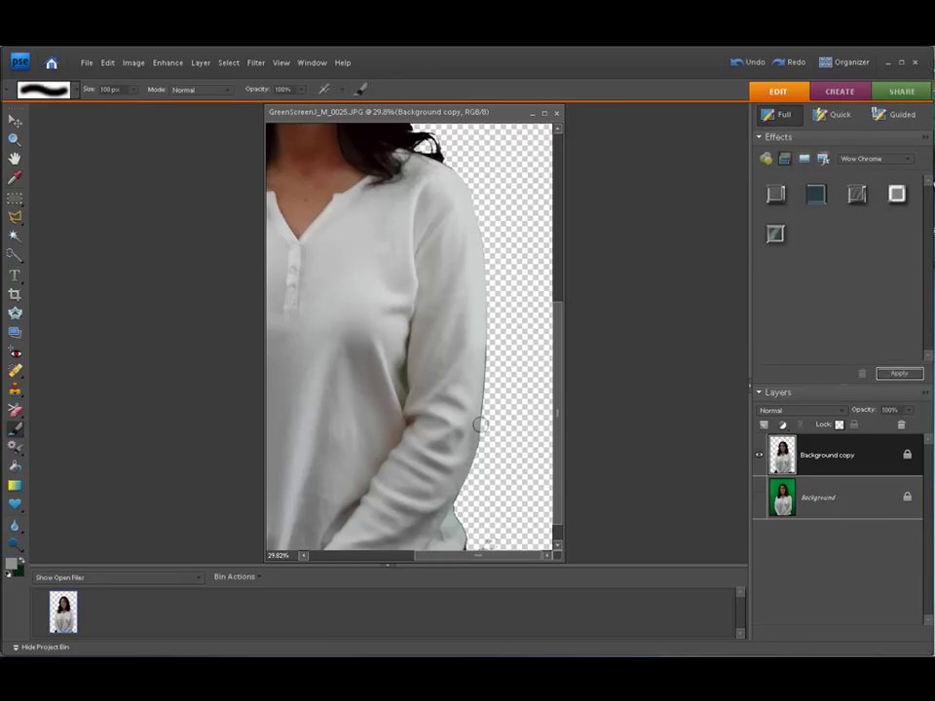
- Sample #bdc2c1 from the middle of the same sleeve and paint over the remaining dark fringe beside the elbow
{"action": "left_click", "coordinate": [13, 563]}
{"action": "left_click", "coordinate": [462, 363]}
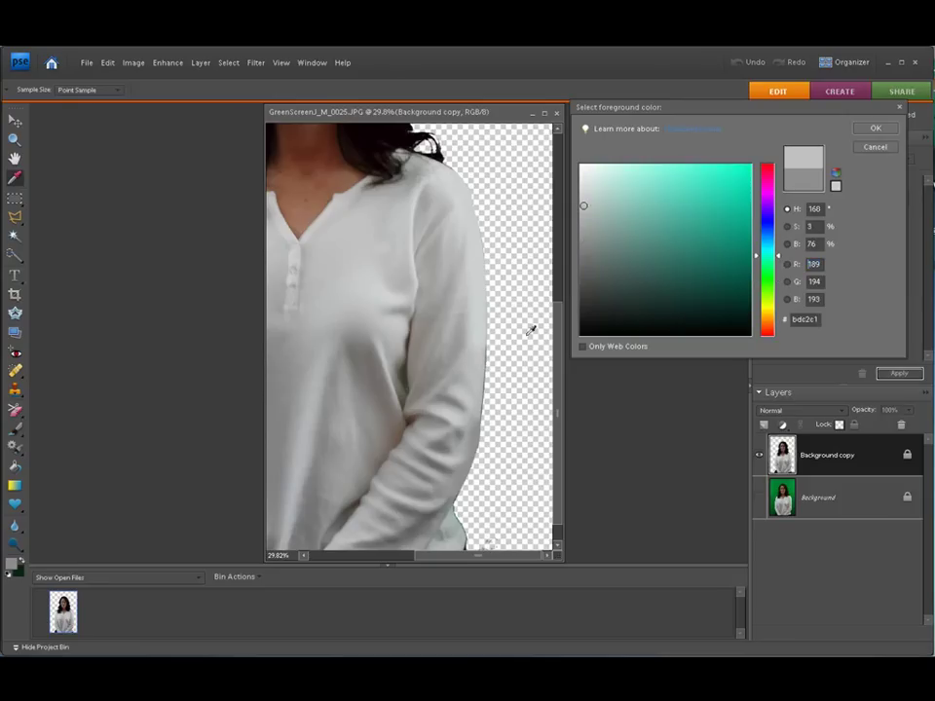
{"action": "left_click", "coordinate": [874, 128]}
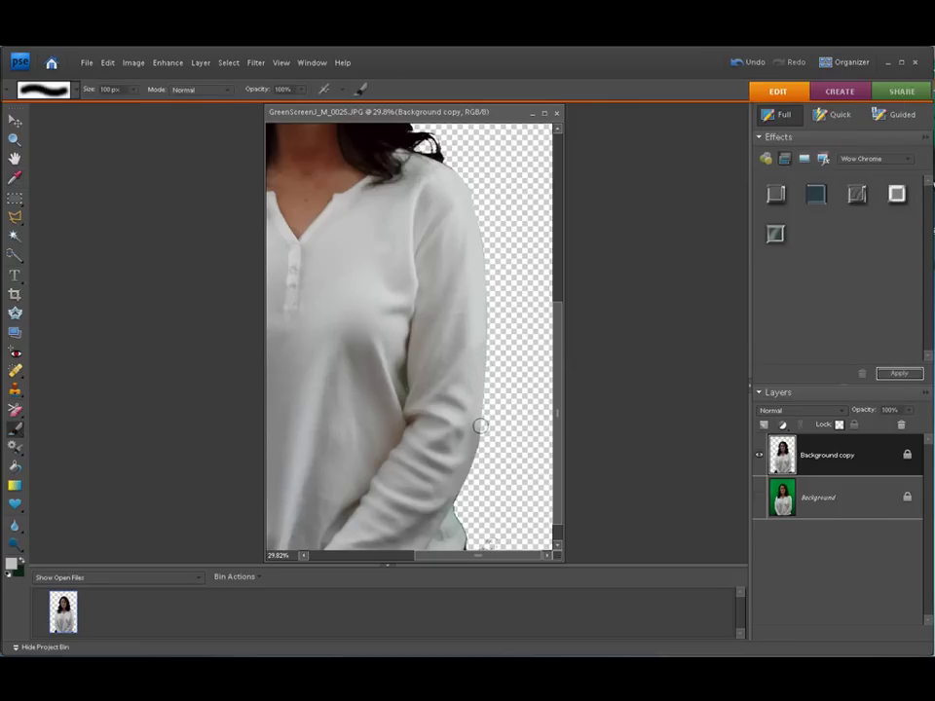
- Sample #9ba5a2 from the sweater hem below the sleeve and paint over the dark fringe along the hem's outer edge
{"action": "left_click", "coordinate": [12, 562]}
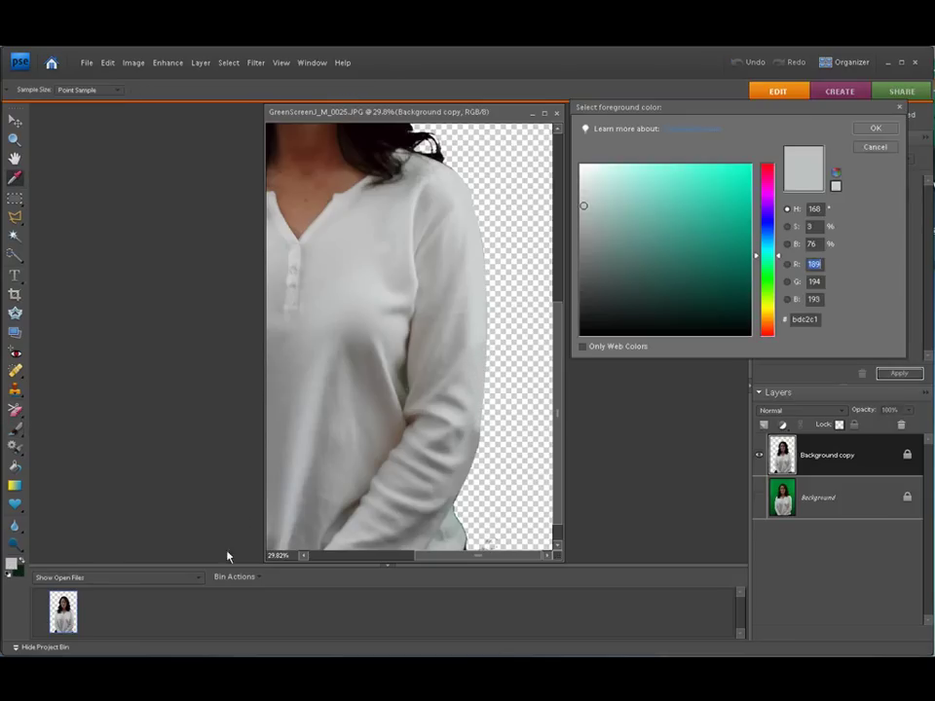
{"action": "left_click", "coordinate": [452, 526]}
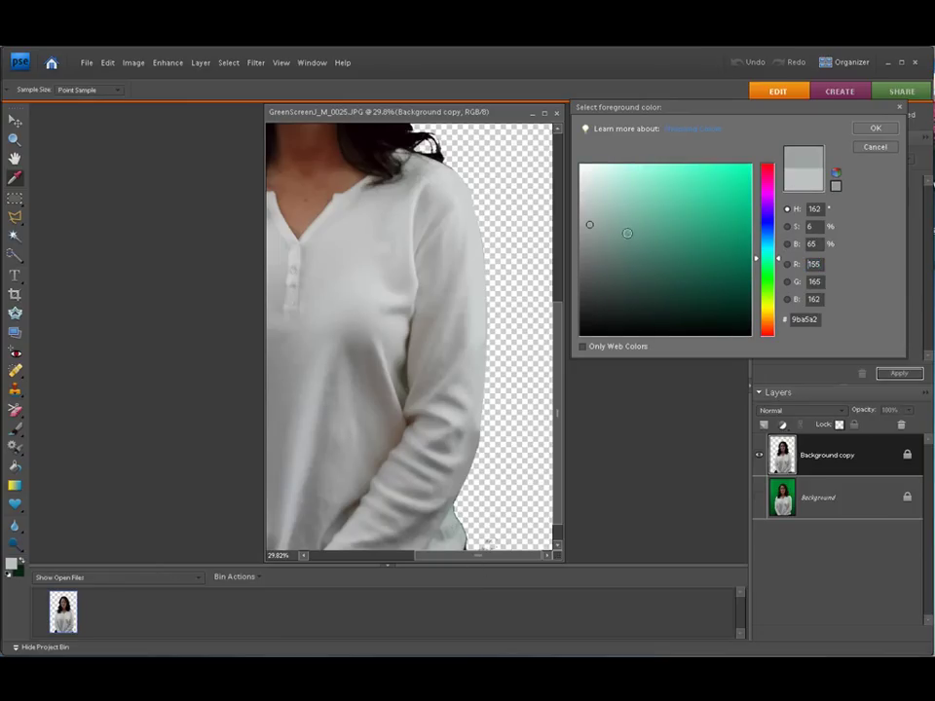
{"action": "left_click", "coordinate": [874, 128]}
{"action": "key", "text": "b"}
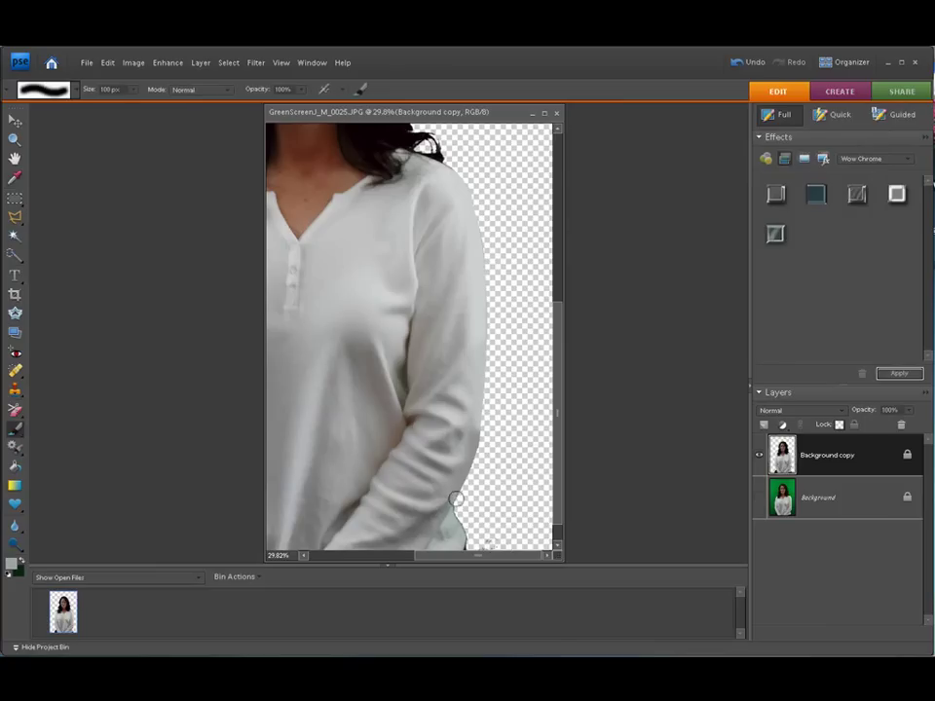
{"action": "left_click_drag", "start_coordinate": [455, 509], "coordinate": [463, 543]}
- Switch to the Background Eraser tool with the whole cut-out woman in view
{"action": "left_click", "coordinate": [281, 62]}
{"action": "left_click", "coordinate": [292, 123]}
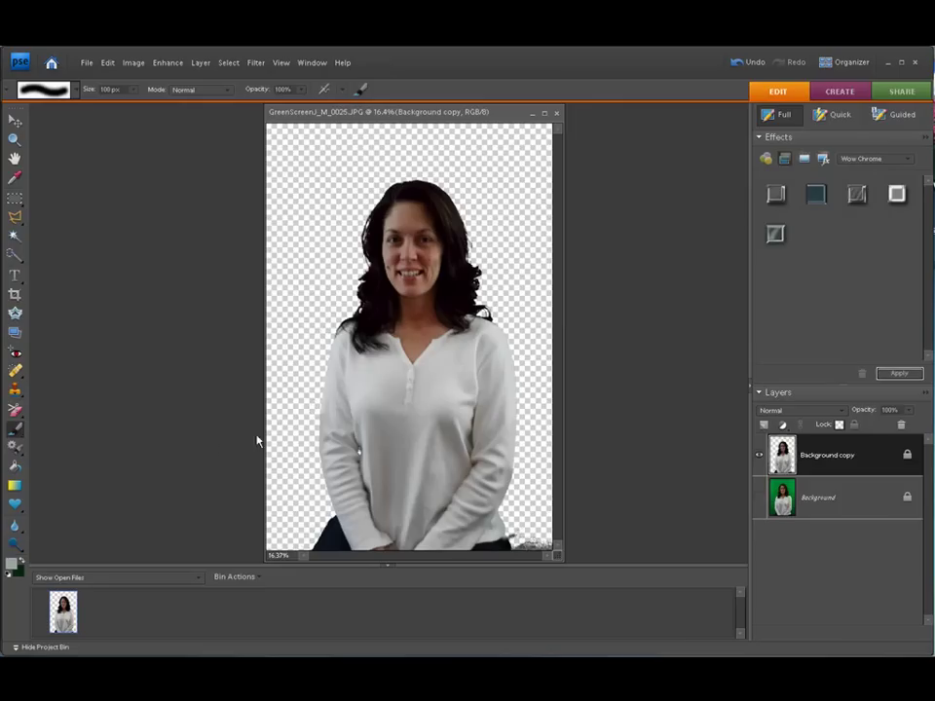
{"action": "left_click_drag", "start_coordinate": [13, 413], "coordinate": [59, 411]}
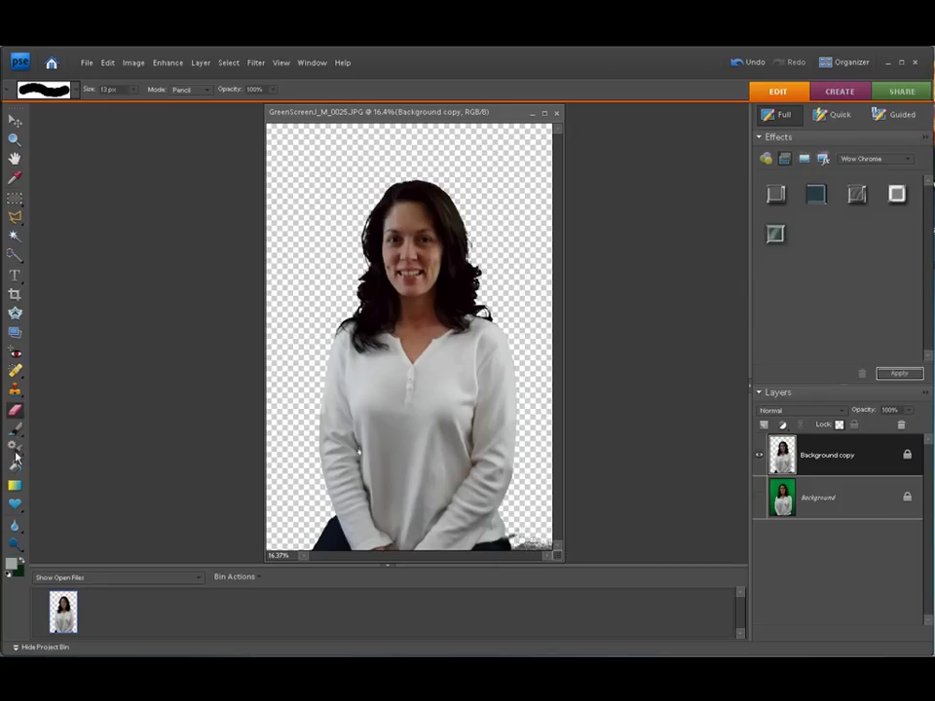
{"action": "left_click_drag", "start_coordinate": [14, 412], "coordinate": [77, 427]}
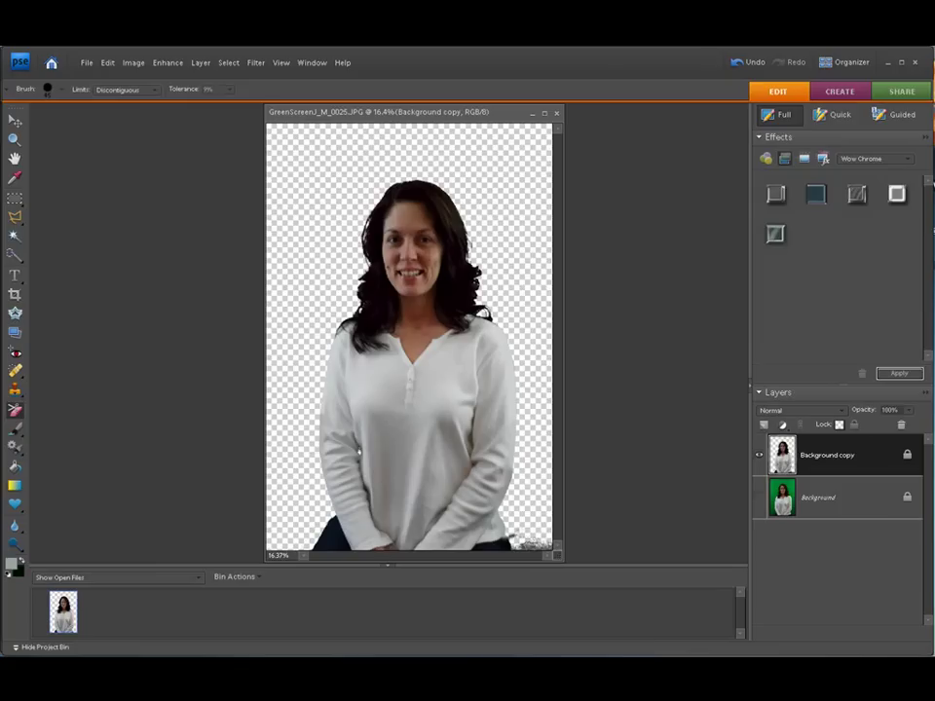